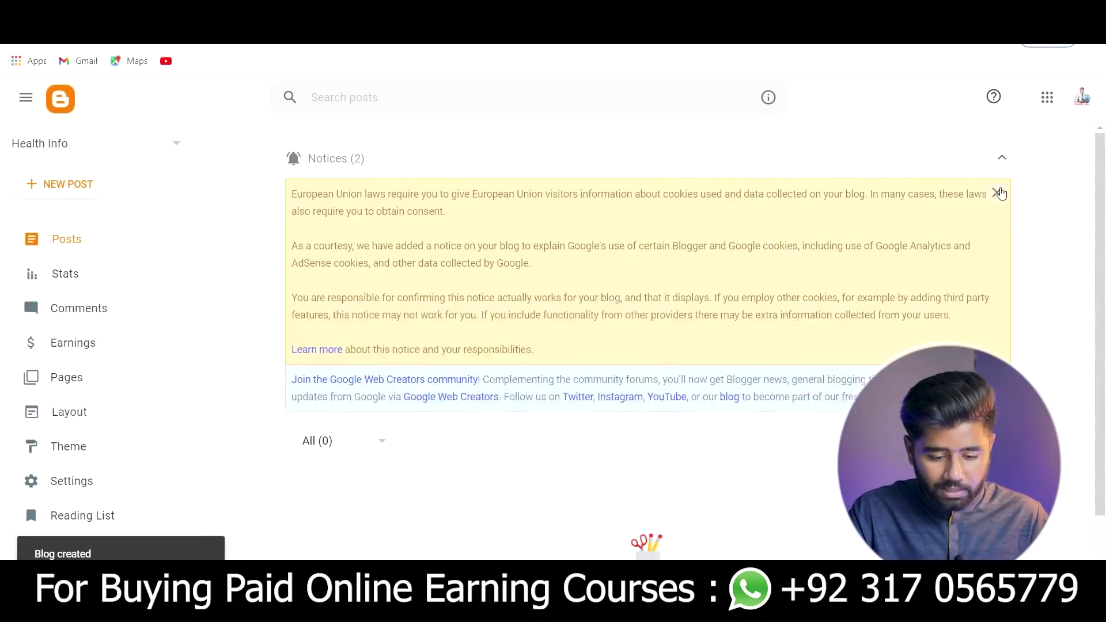
Dismiss the two notices on the Health Info blog's Posts page and view the live blog.
click(999, 194)
click(1001, 194)
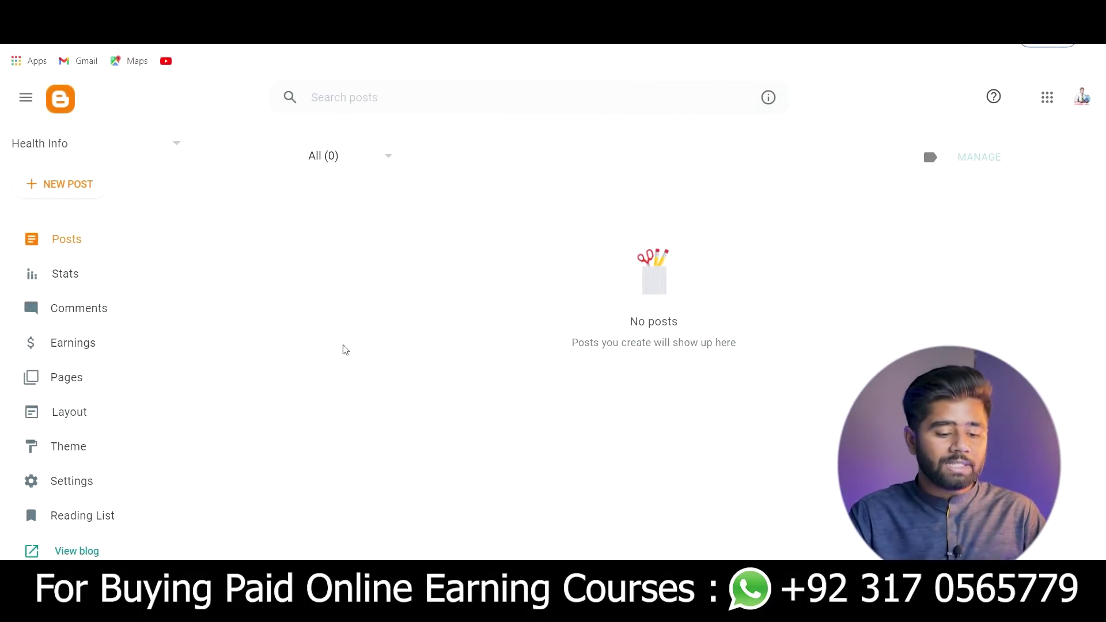
scroll(149, 437, down, 2)
scroll(151, 429, up, 2)
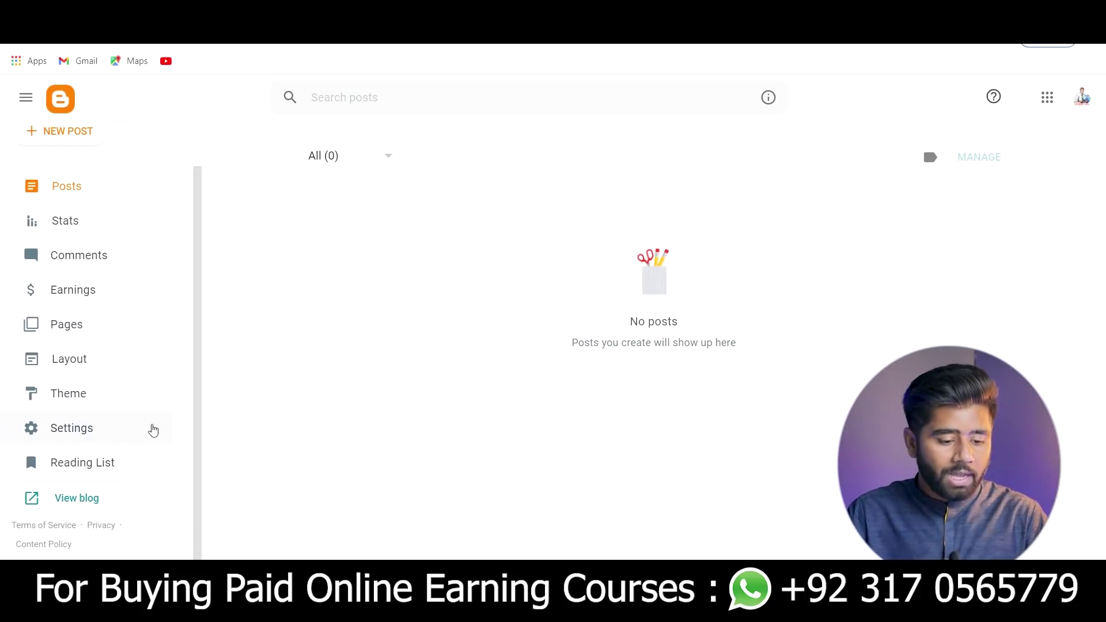
scroll(93, 376, down, 2)
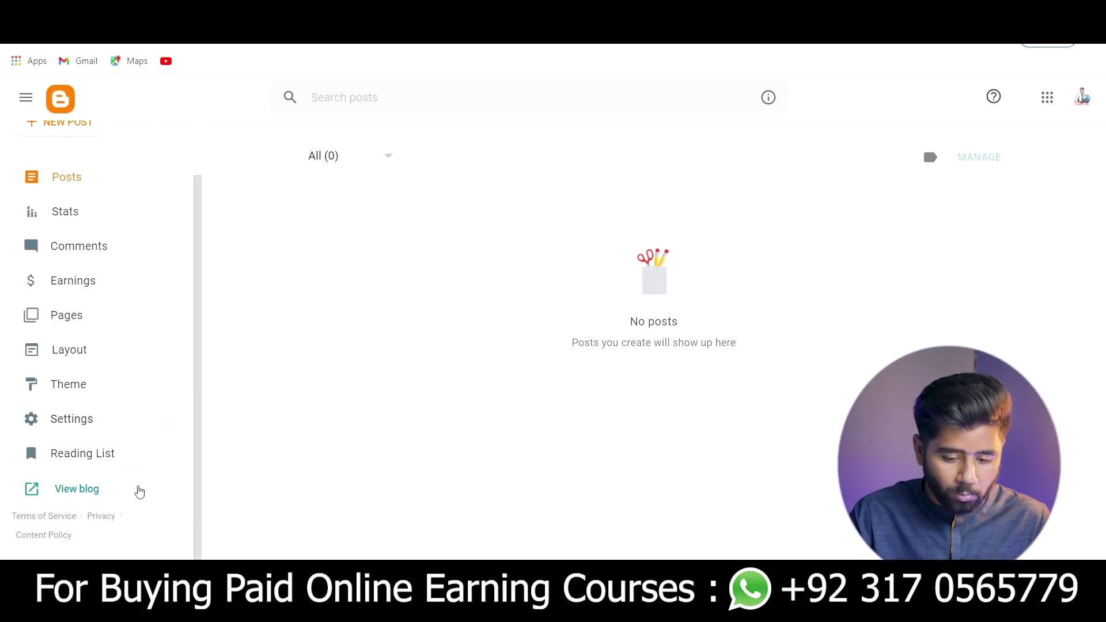
click(87, 488)
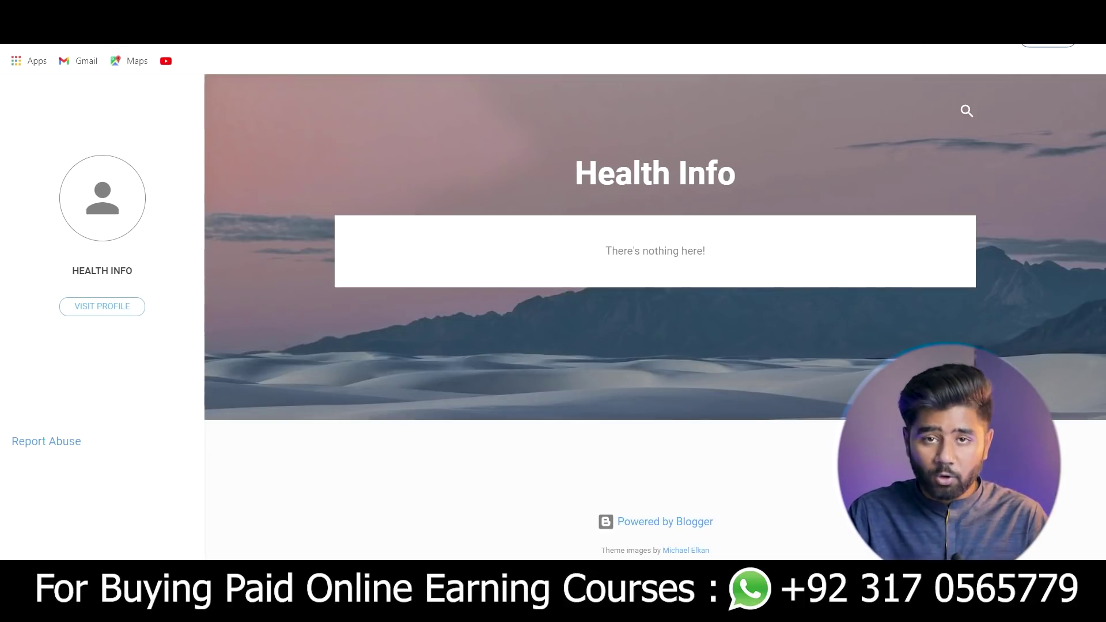
key(ctrl+w)
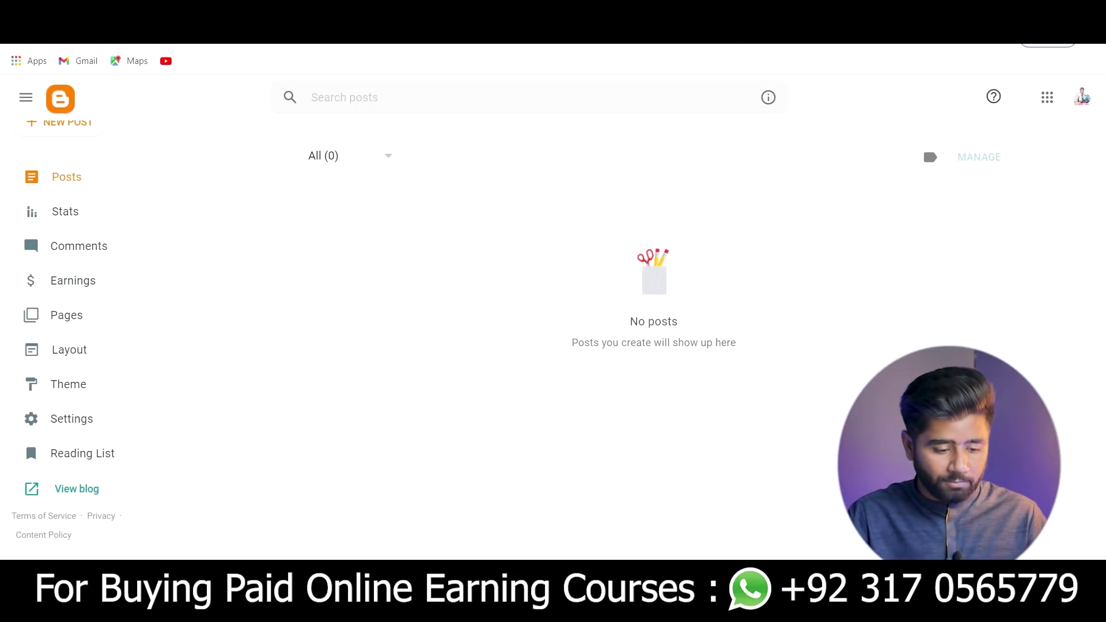
Open the blog's theme gallery and browse the Contempo and Soho theme variants.
click(64, 385)
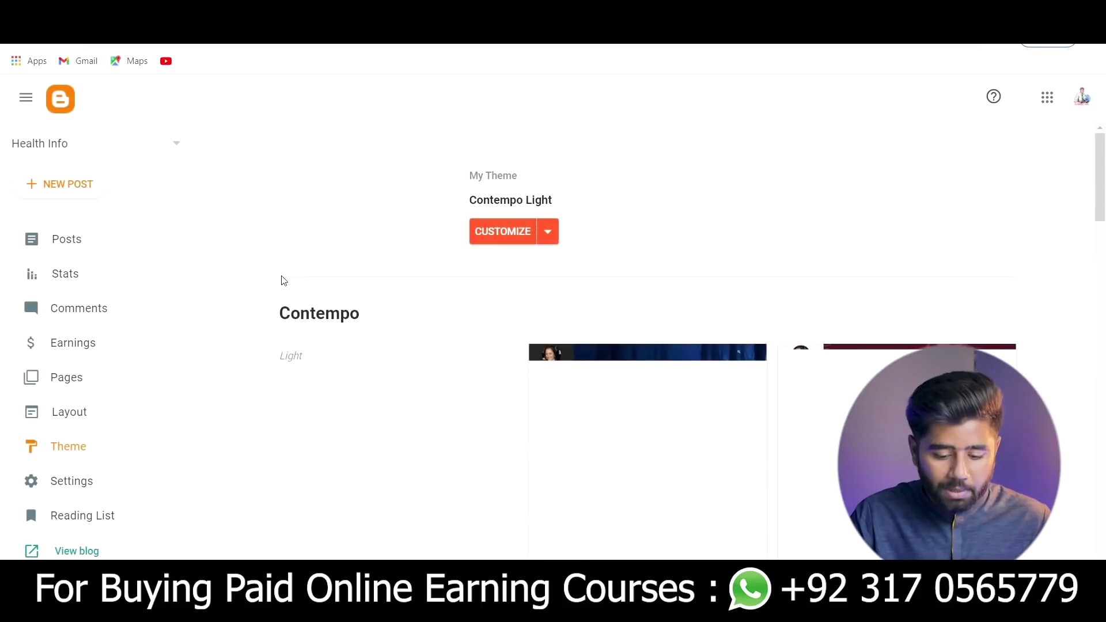
scroll(804, 322, down, 5)
scroll(804, 322, down, 15)
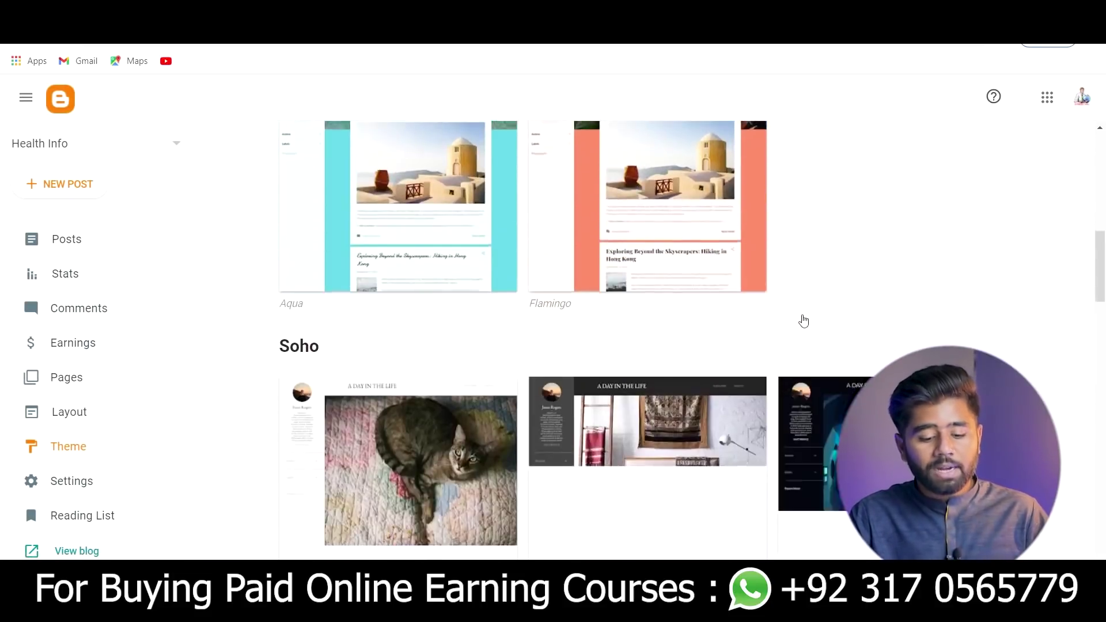
scroll(803, 325, up, 12)
scroll(803, 326, up, 9)
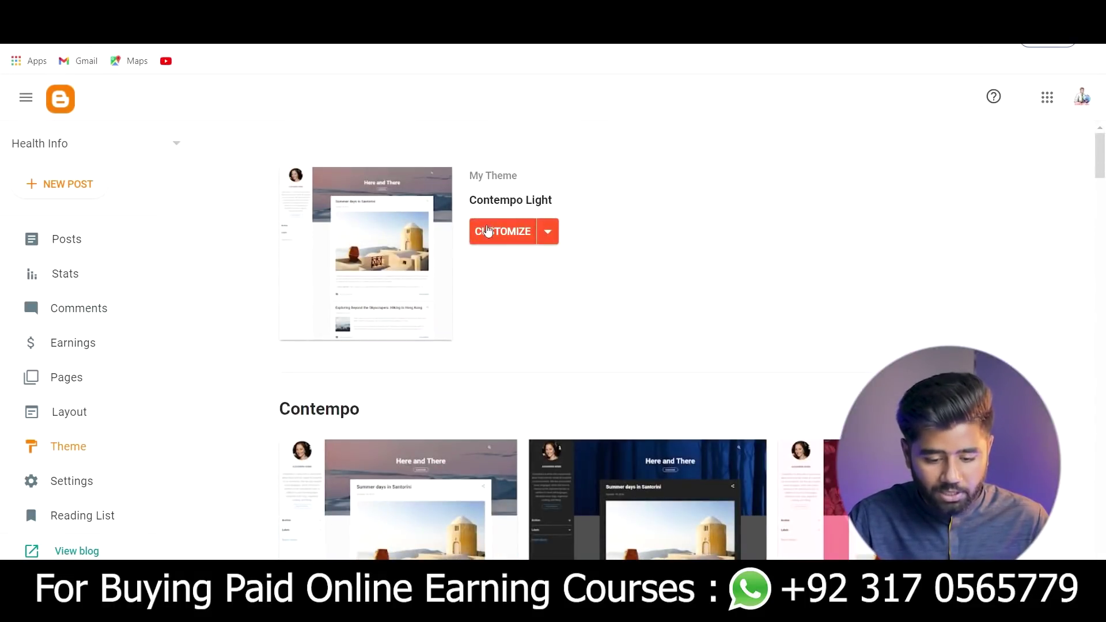
Look through the additional options for the current Contempo Light theme without applying any.
click(549, 233)
click(503, 178)
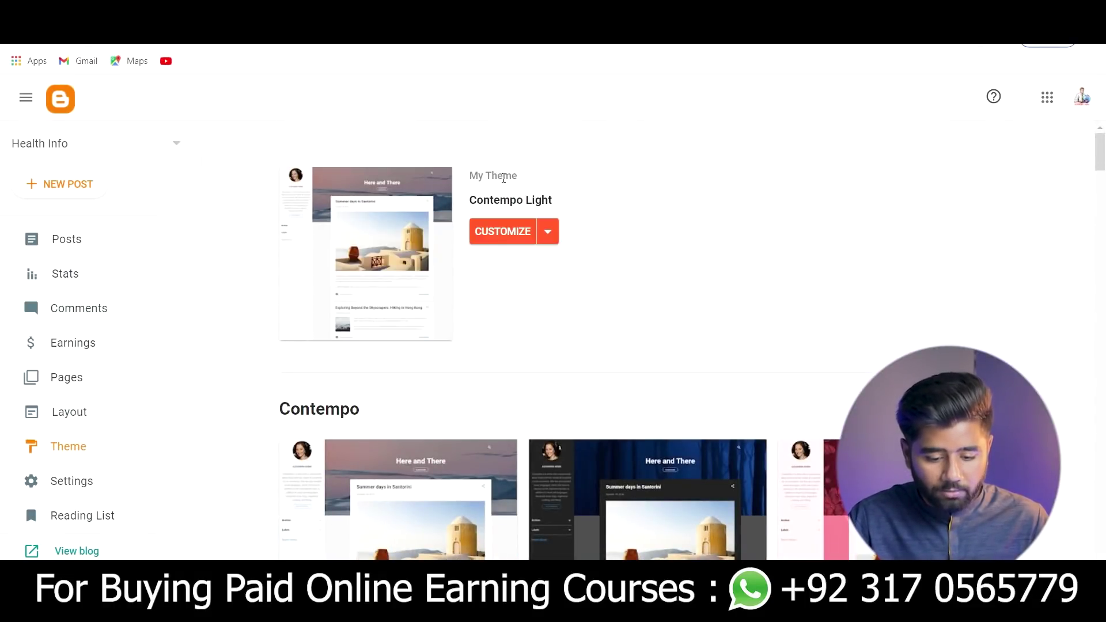
click(548, 231)
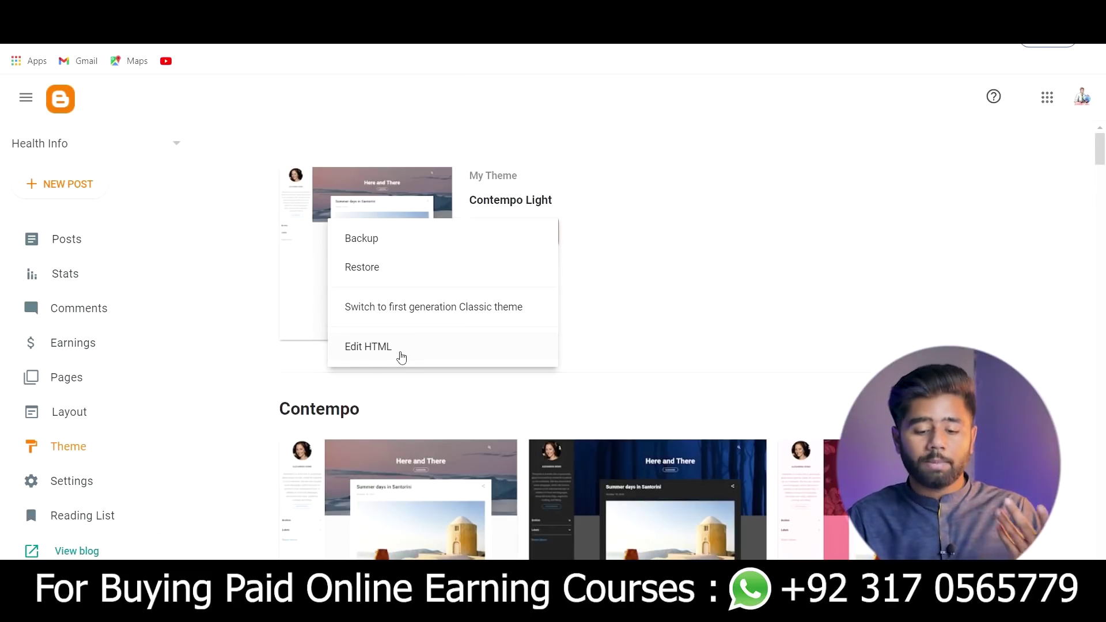
click(582, 385)
Compare the Soho and Emporio theme designs in the theme gallery.
scroll(792, 422, down, 10)
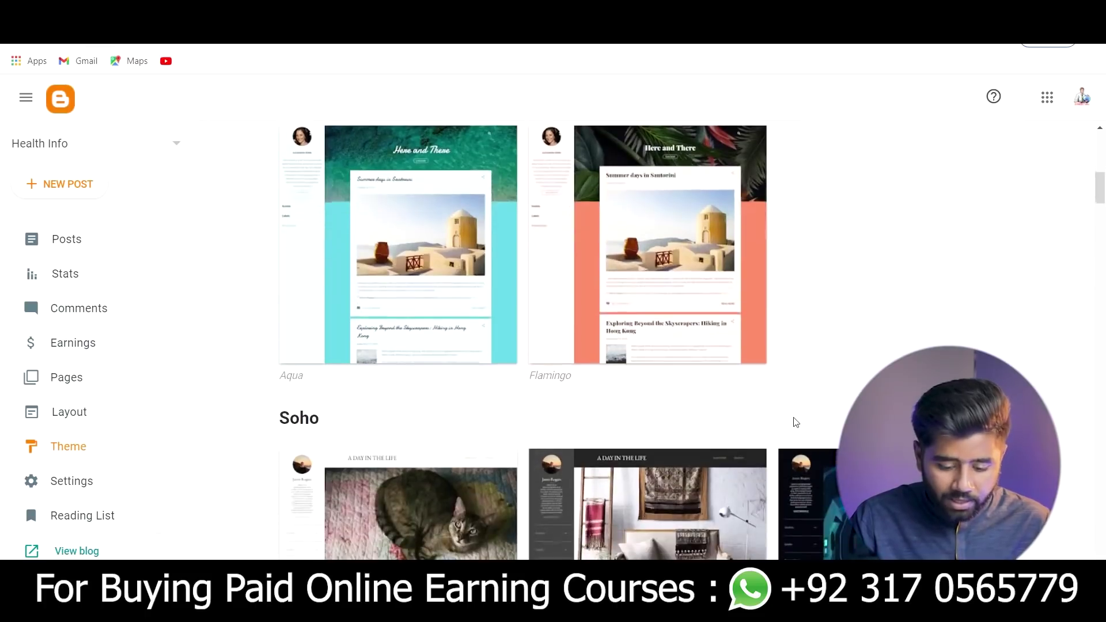
scroll(795, 422, down, 9)
scroll(801, 413, down, 4)
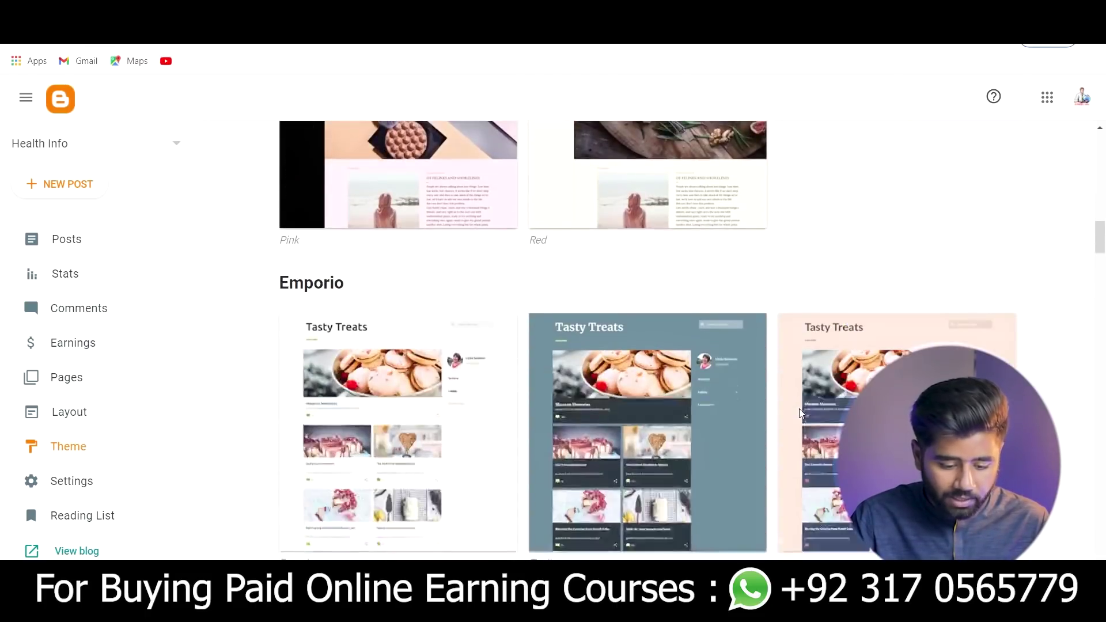
scroll(801, 414, up, 6)
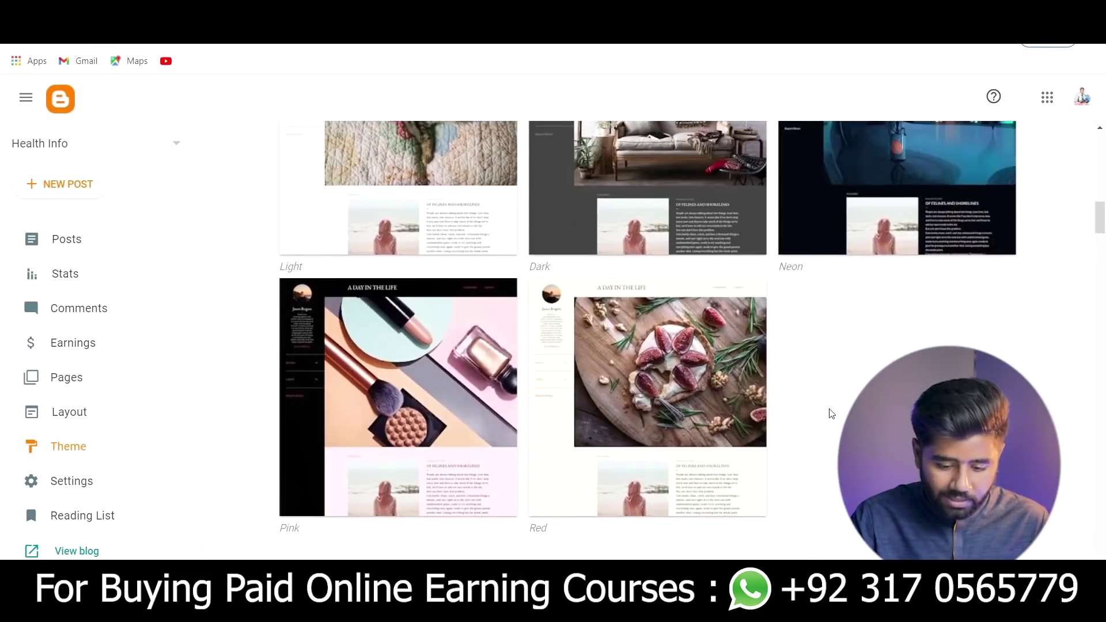
scroll(831, 414, down, 5)
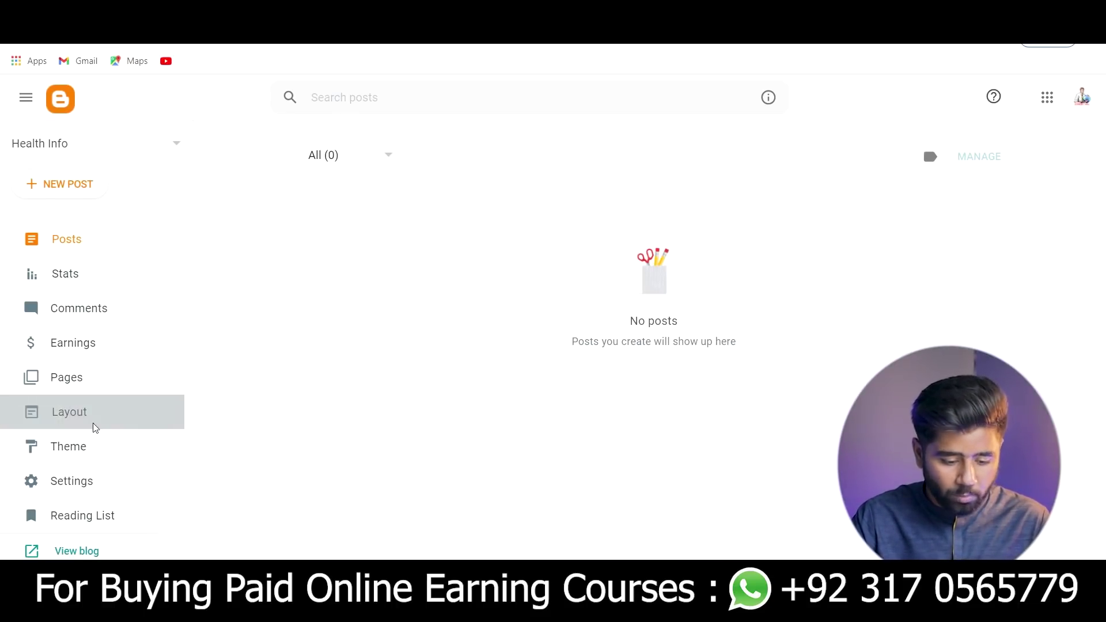
Open the blog's layout and examine the header, page body and sidebar gadgets.
click(91, 424)
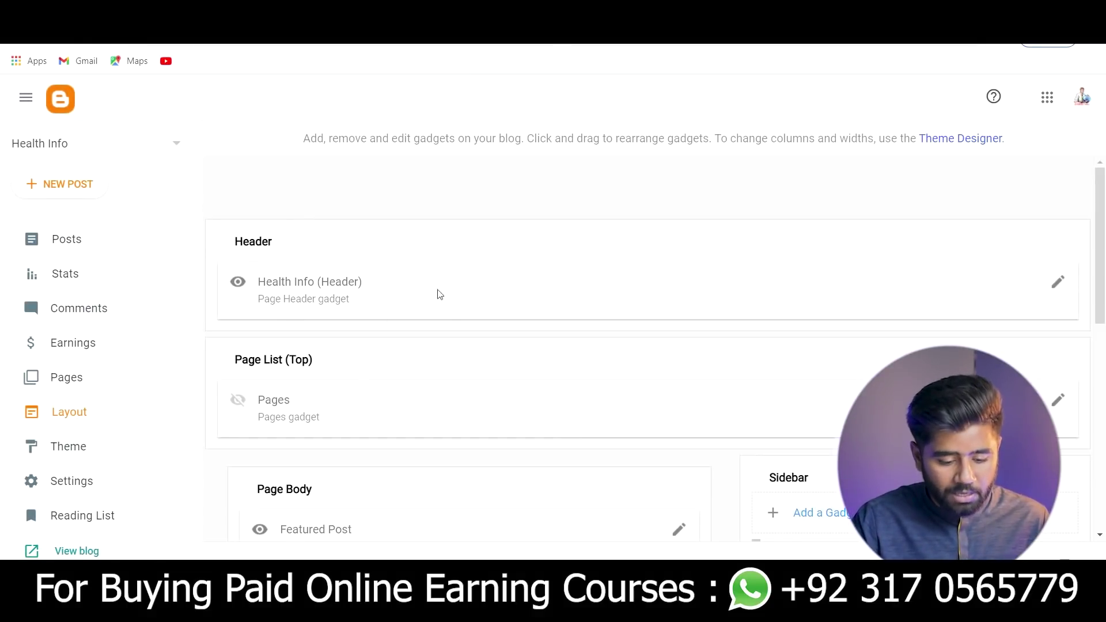
scroll(366, 413, down, 3)
scroll(444, 375, down, 1)
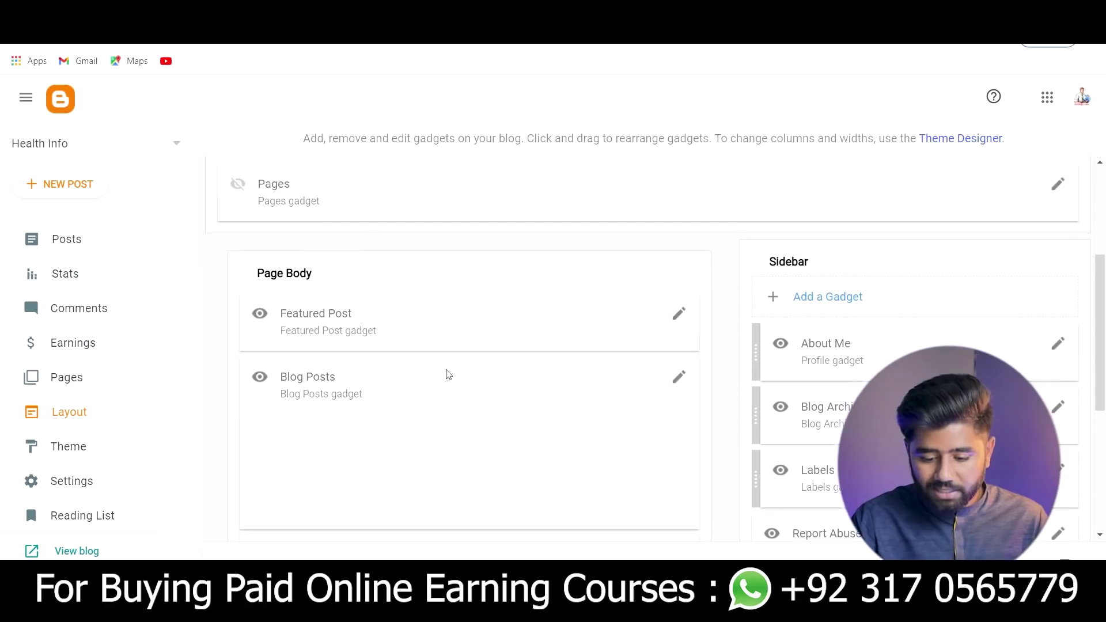
scroll(1045, 213, down, 3)
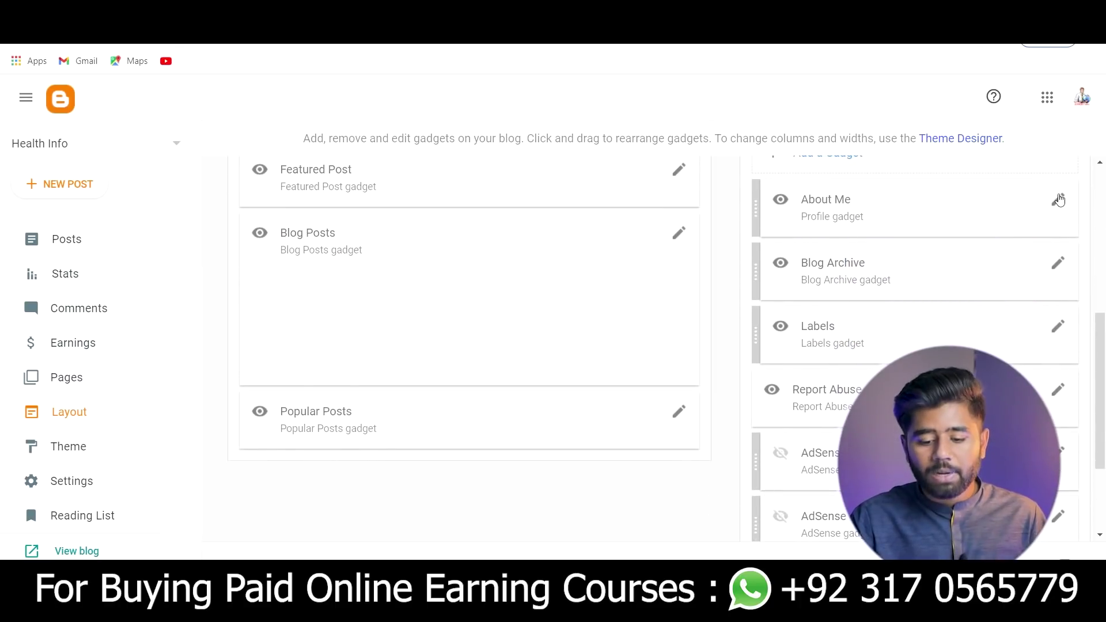
Open the About Me profile gadget's configuration, save it as is, and examine the remaining sidebar and footer gadgets.
click(1057, 199)
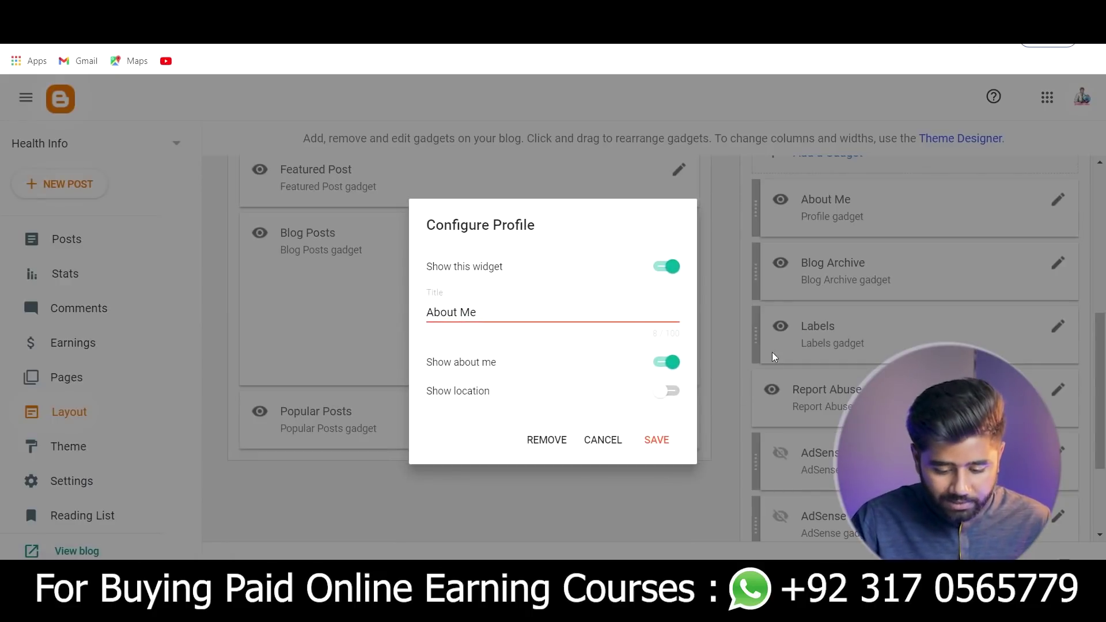
click(661, 440)
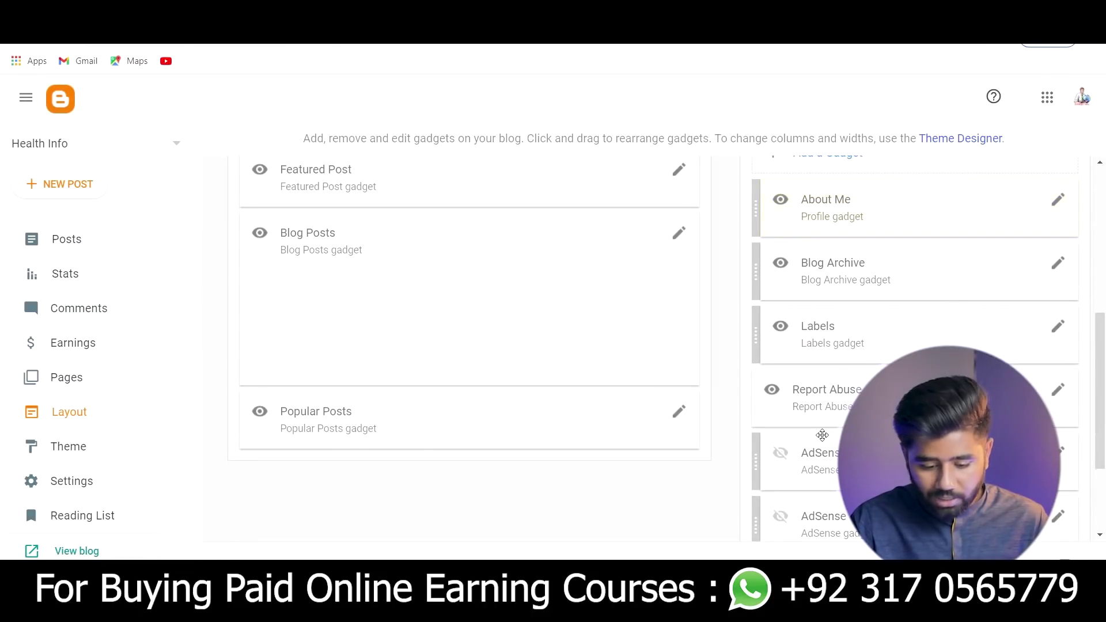
scroll(531, 273, down, 3)
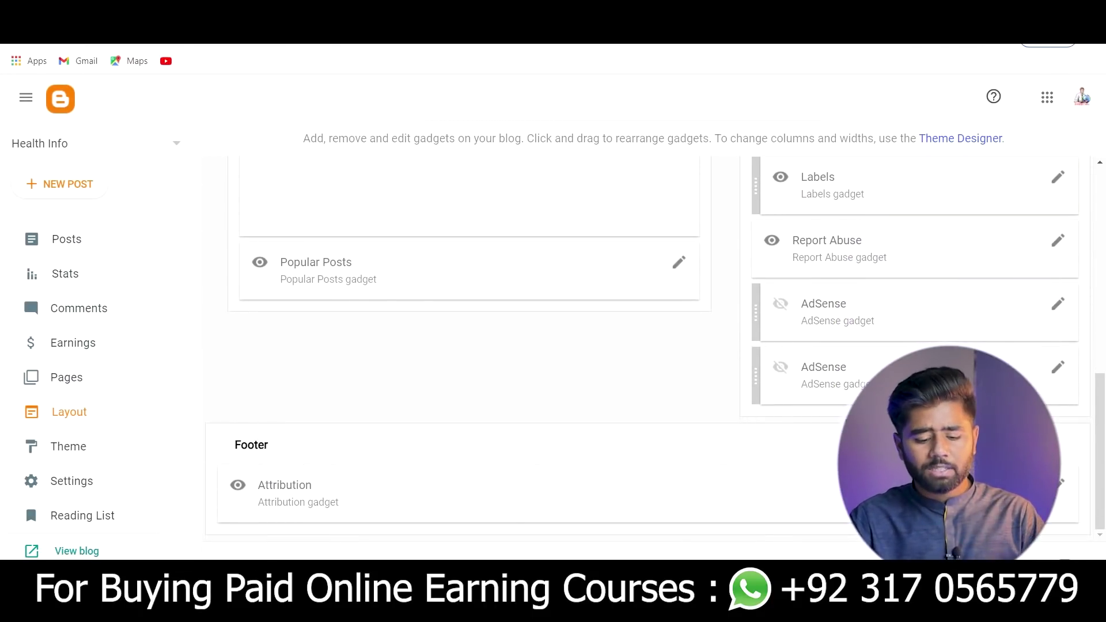
scroll(670, 339, up, 1)
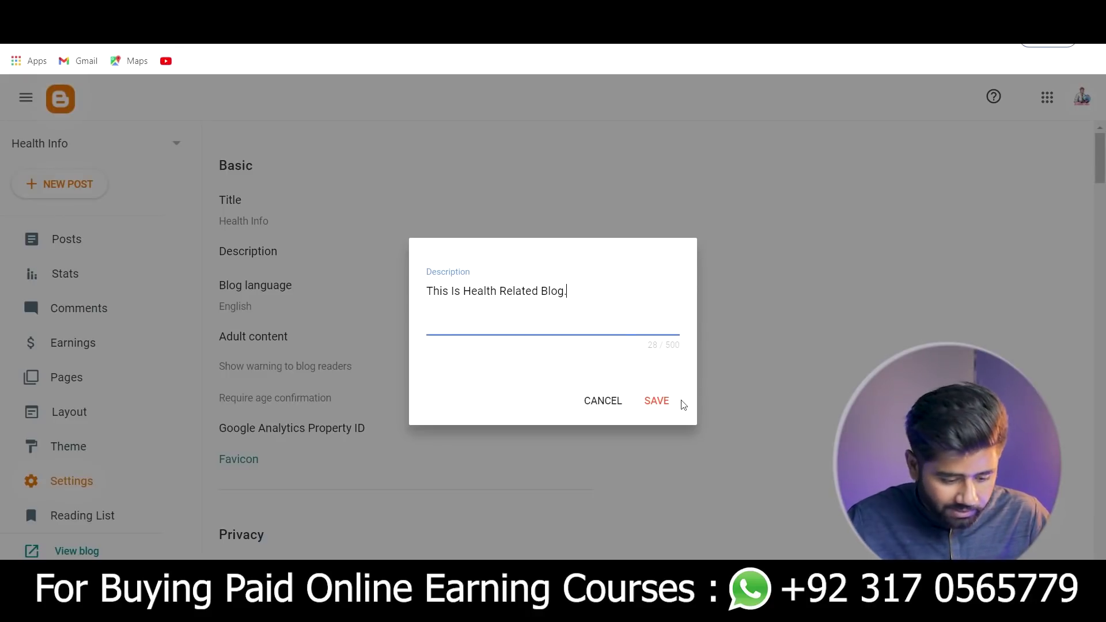
Save "This Is Health Related Blog." as the blog description and look through the remaining blog settings.
click(670, 396)
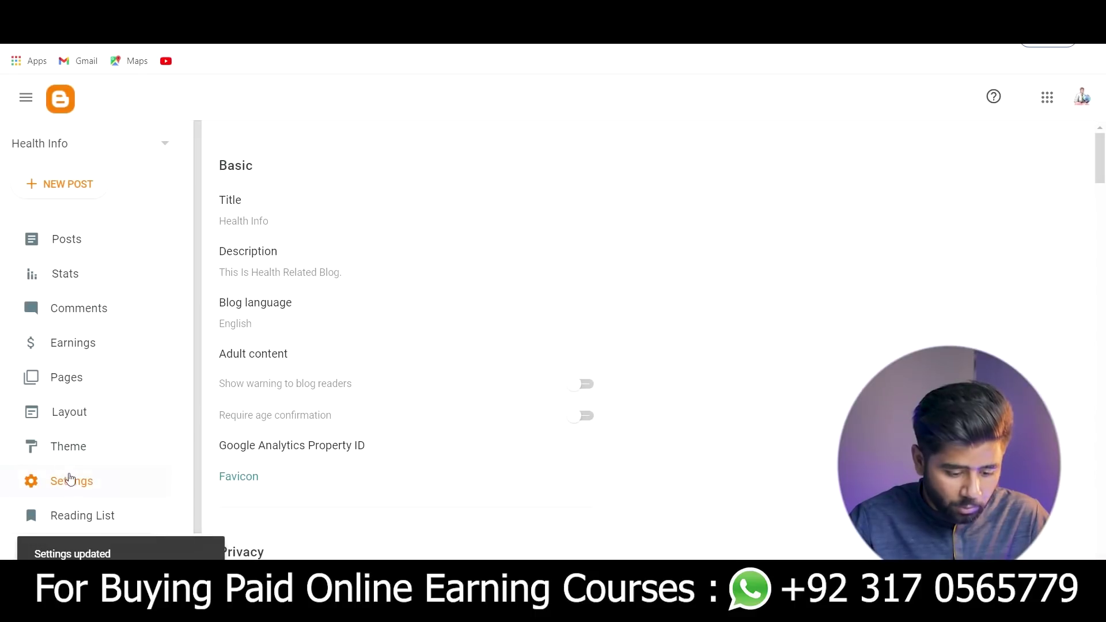
scroll(389, 444, down, 8)
scroll(547, 513, down, 20)
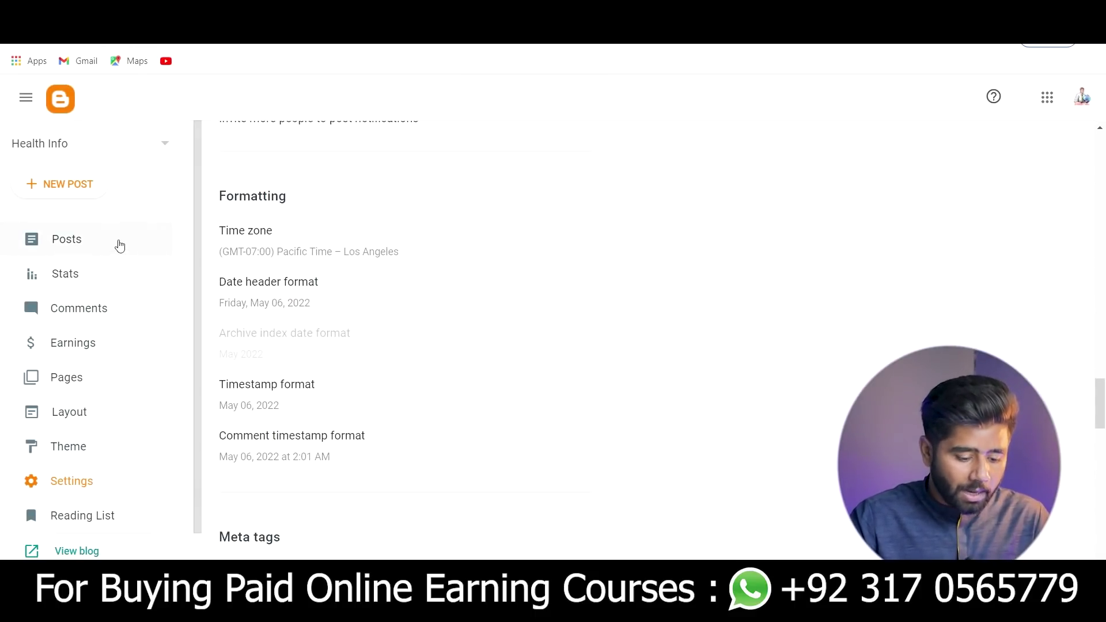
View the live blog to check its new theme, description and side menu, and return to the blog settings.
click(85, 553)
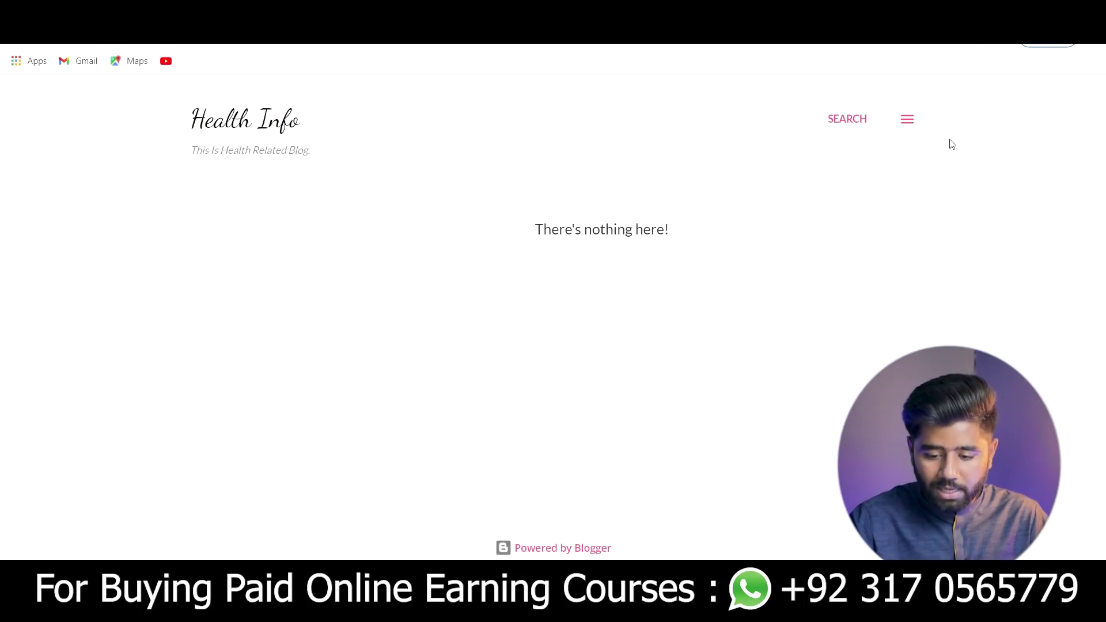
click(909, 121)
click(634, 257)
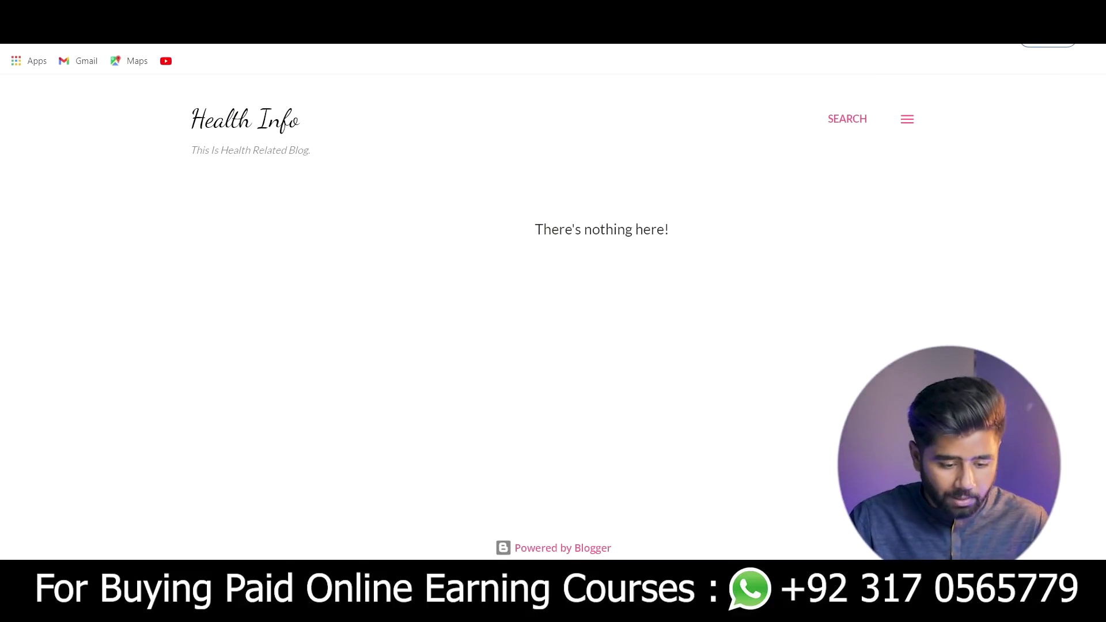
double_click(392, 156)
click(535, 215)
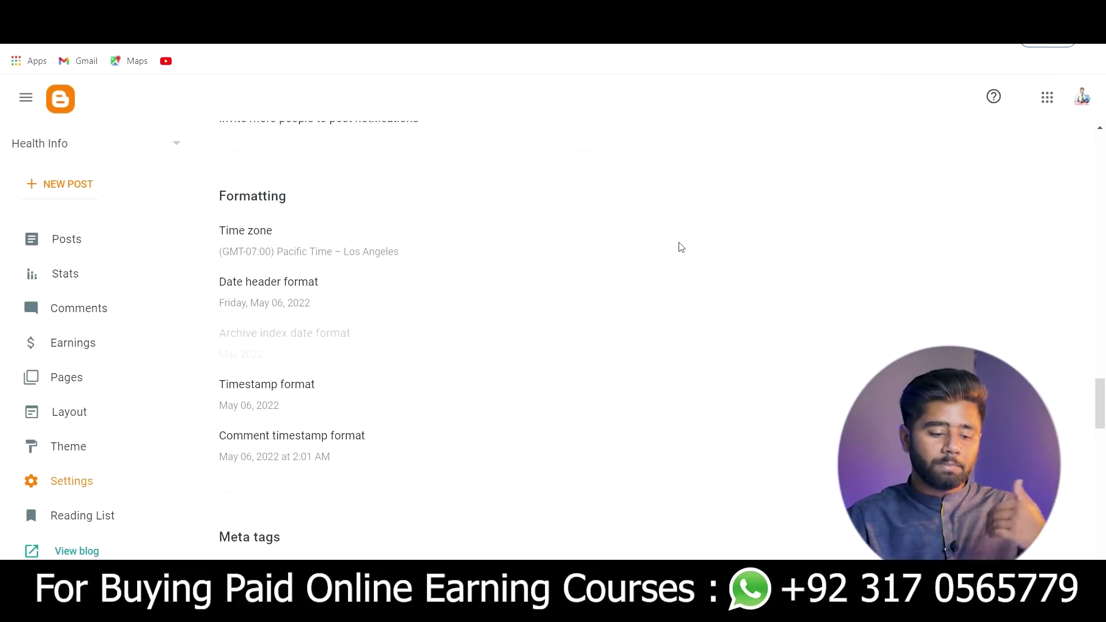
Start a new post in the Health Info blog.
scroll(634, 276, up, 8)
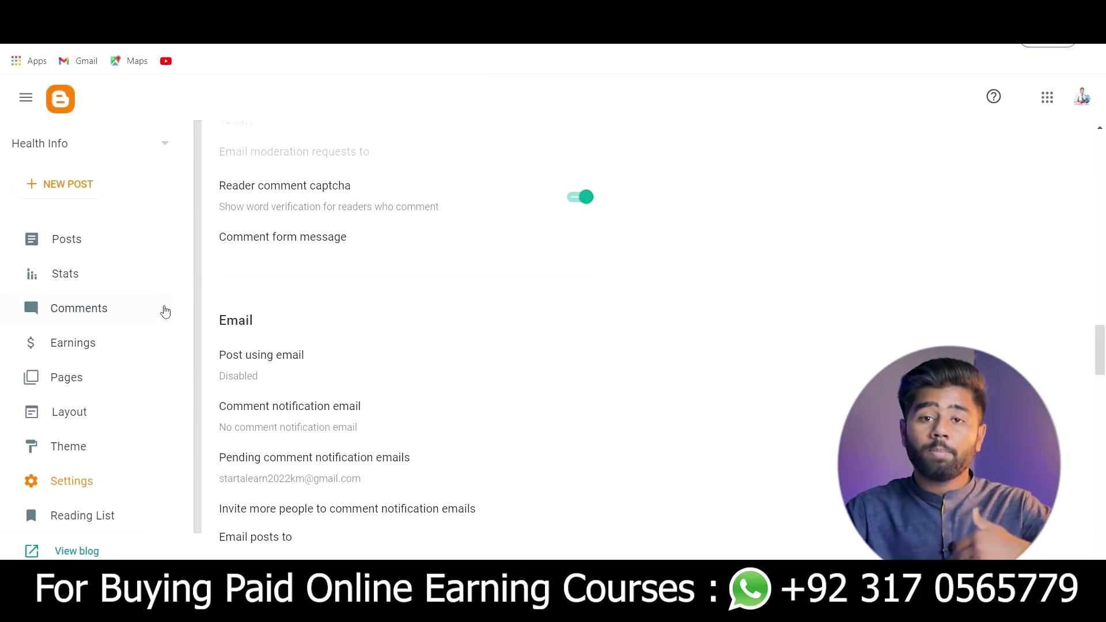
click(66, 184)
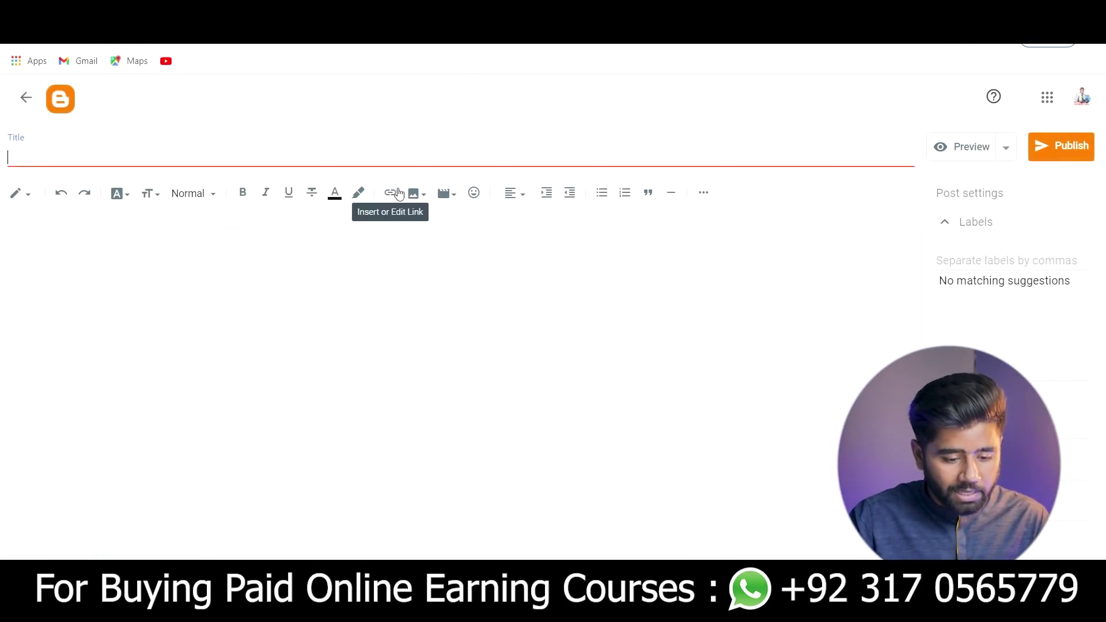
Switch to the Medical News Today article and copy its headline about lack of sleep disrupting stem cell repair in the cornea.
key(ctrl+Tab)
key(ctrl+Tab)
scroll(307, 303, up, 15)
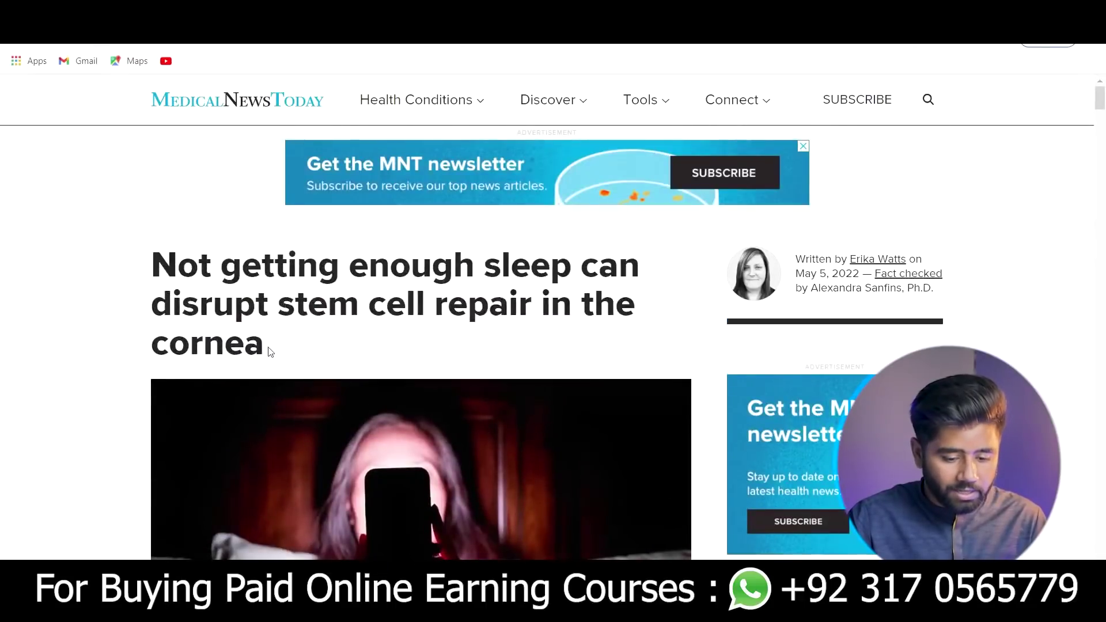
drag(270, 352, 152, 256)
right_click(190, 260)
click(213, 274)
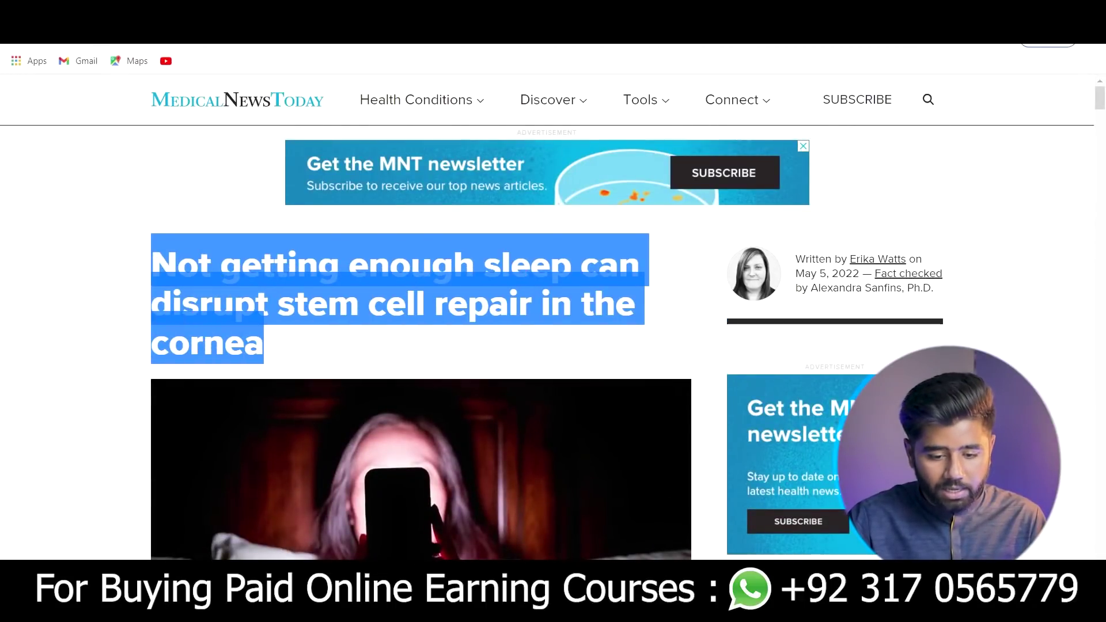
Switch to QuillBot's Paraphraser, replace the input text with the copied headline, and rephrase it in Standard mode.
click(545, 41)
click(464, 314)
key(ctrl+a)
key(ctrl+v)
click(571, 454)
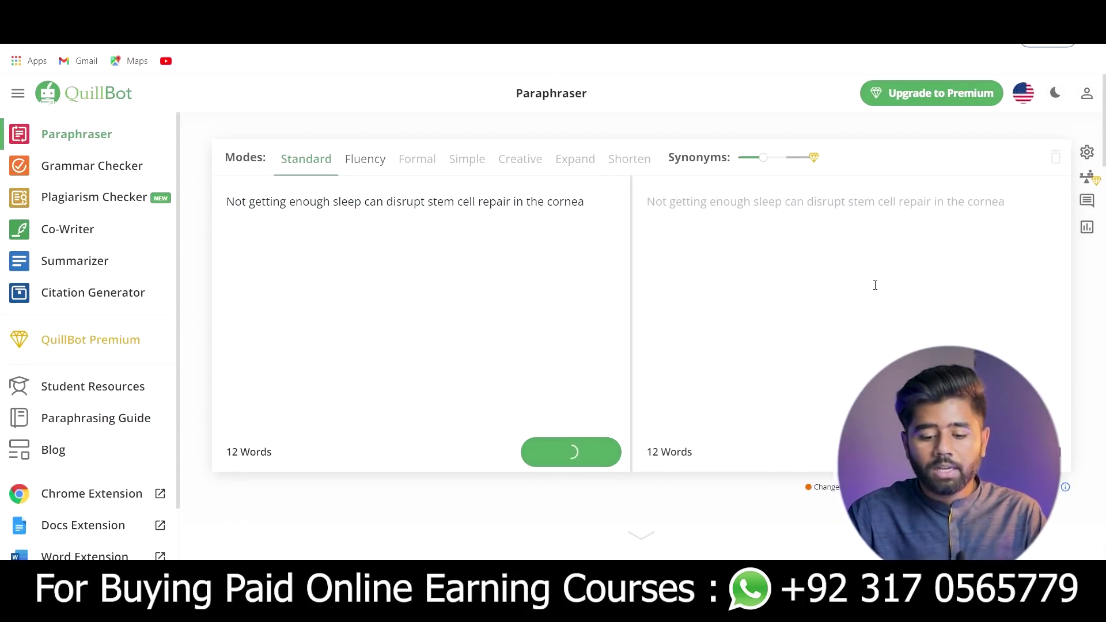
Copy the paraphrased headline "Sleep deprivation can interfere with corneal stem cell healing." and paste it as the new Blogger post's title.
drag(995, 208, 421, 214)
right_click(744, 203)
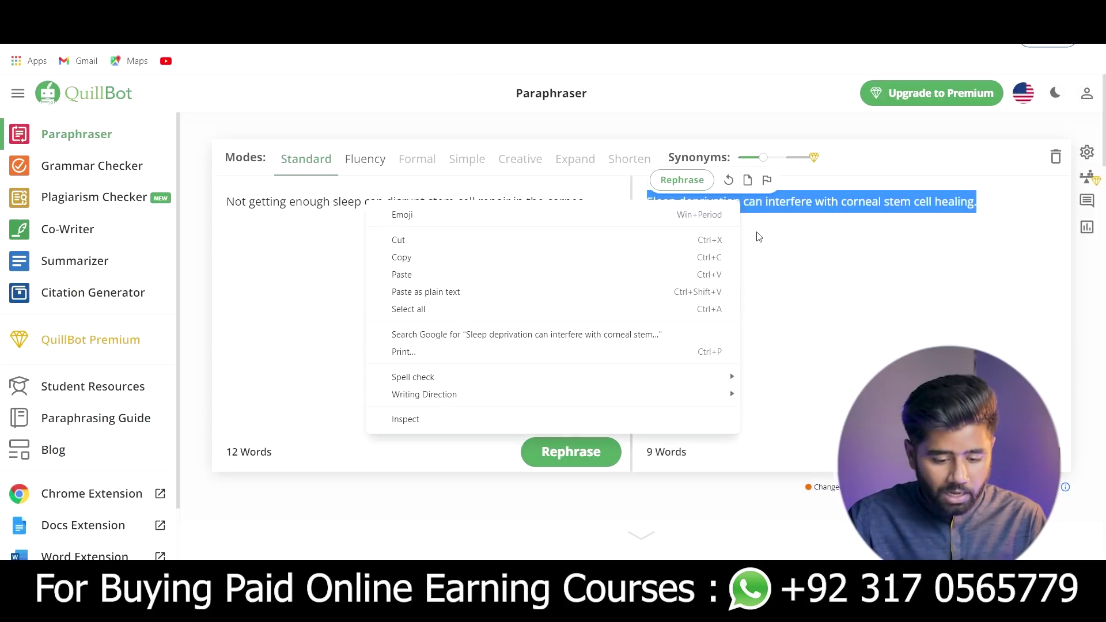
click(433, 258)
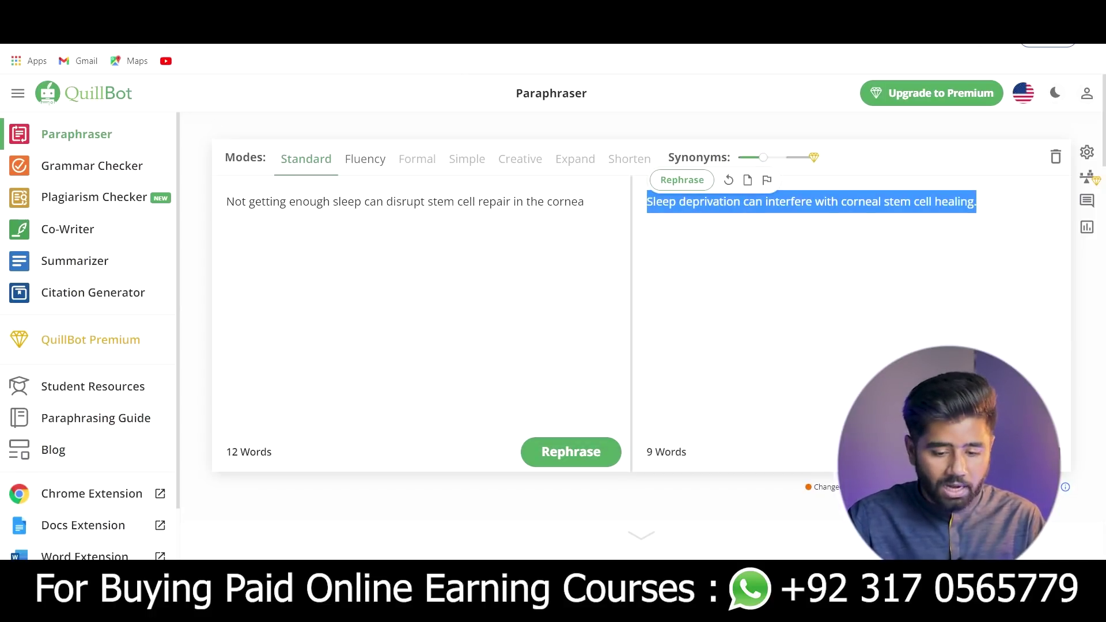
key(ctrl+Tab)
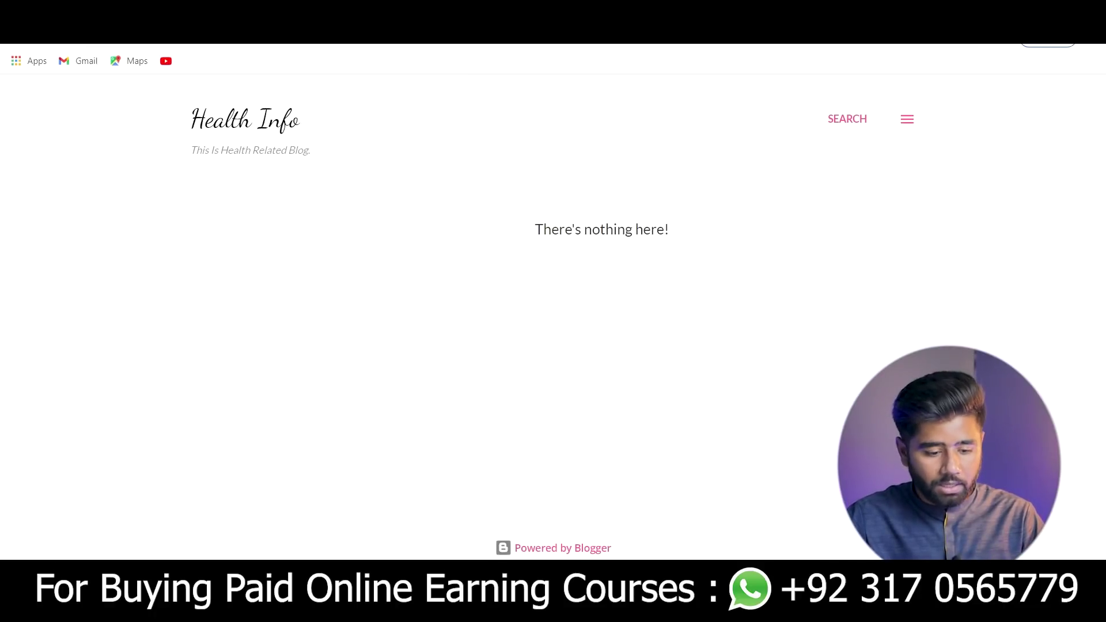
key(ctrl+Tab)
click(264, 148)
key(ctrl+v)
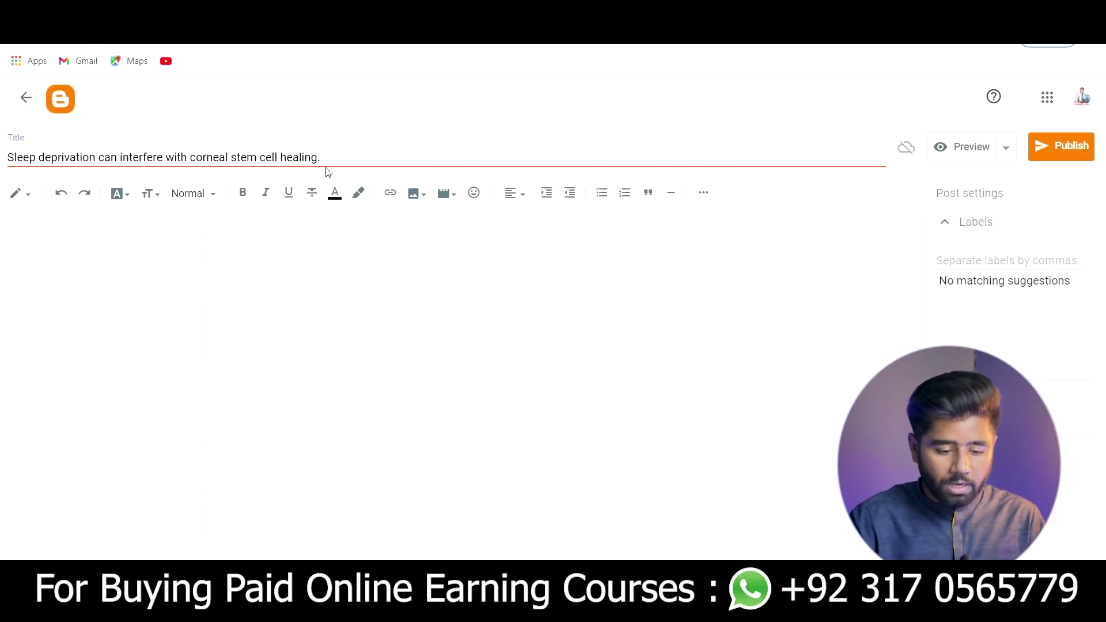
Remove the title's final period, copy the whole article text from Notepad, and paste it into the post body.
click(217, 245)
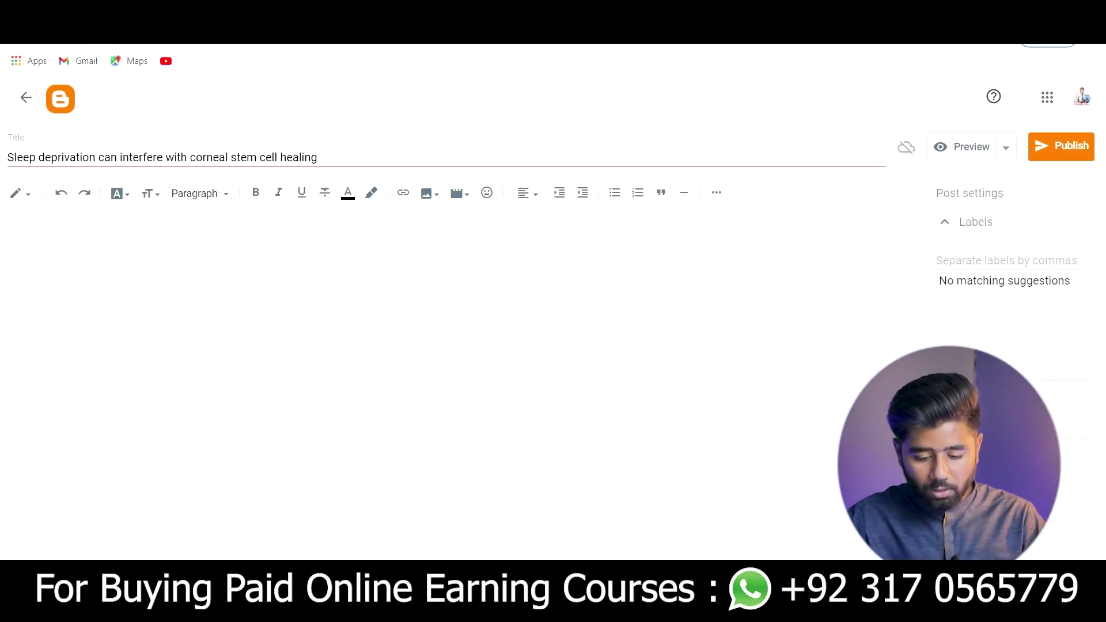
mouse_move(711, 610)
click(666, 539)
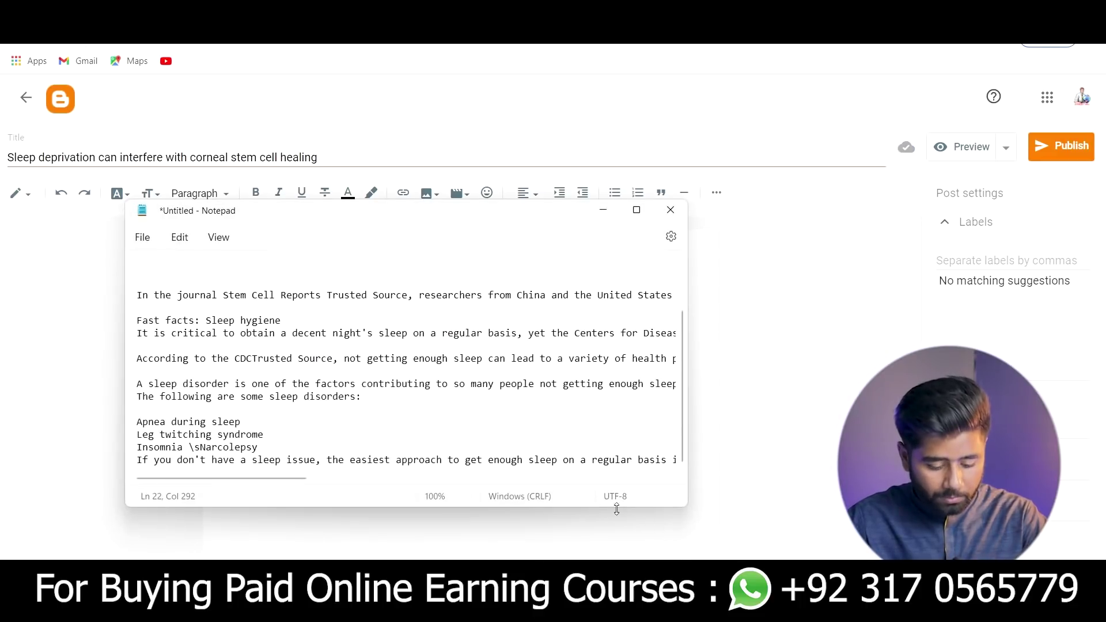
key(ctrl+a)
key(ctrl+c)
click(603, 209)
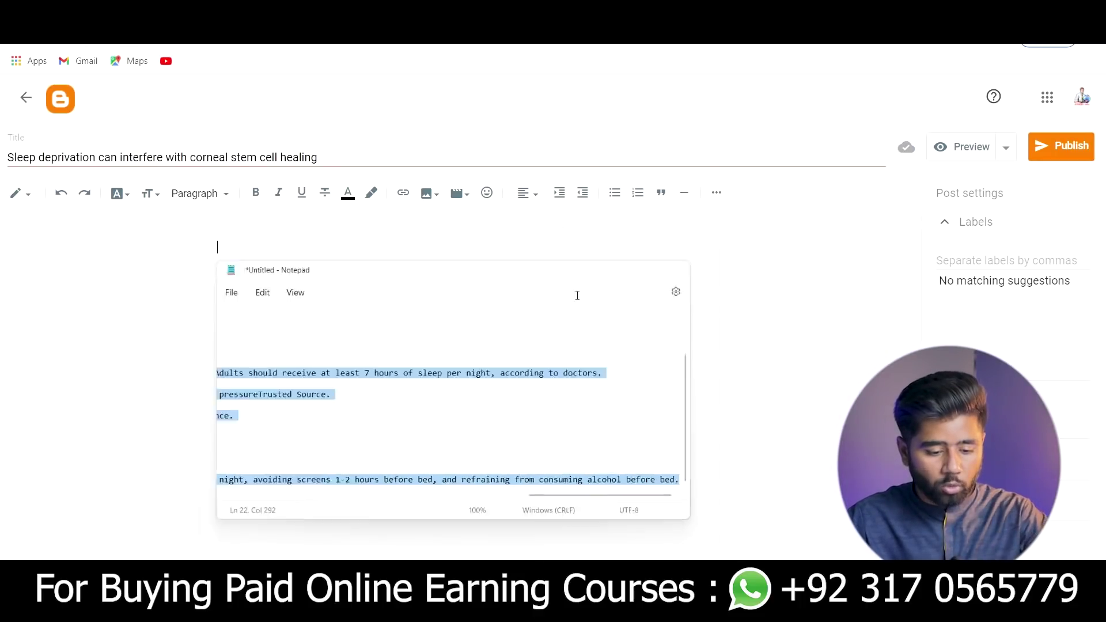
key(ctrl+v)
Delete the extra blank lines around the "While scientists are aware" paragraph and before "Apnea during sleep" in the post body.
scroll(501, 431, up, 6)
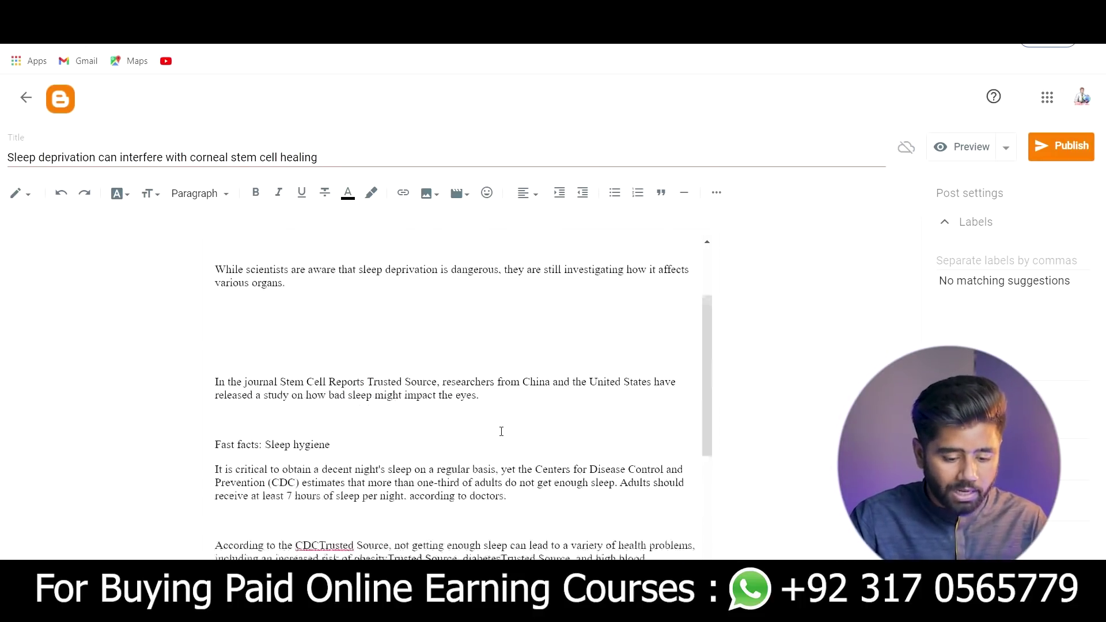
key(BackSpace)
key(BackSpace)
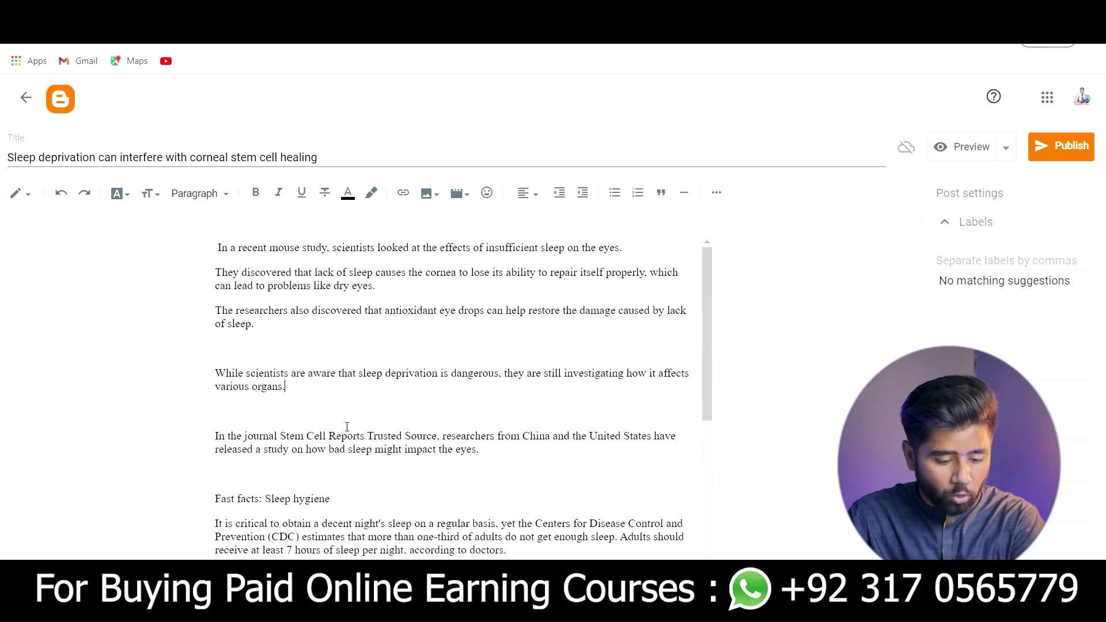
click(319, 344)
key(BackSpace)
scroll(320, 436, down, 5)
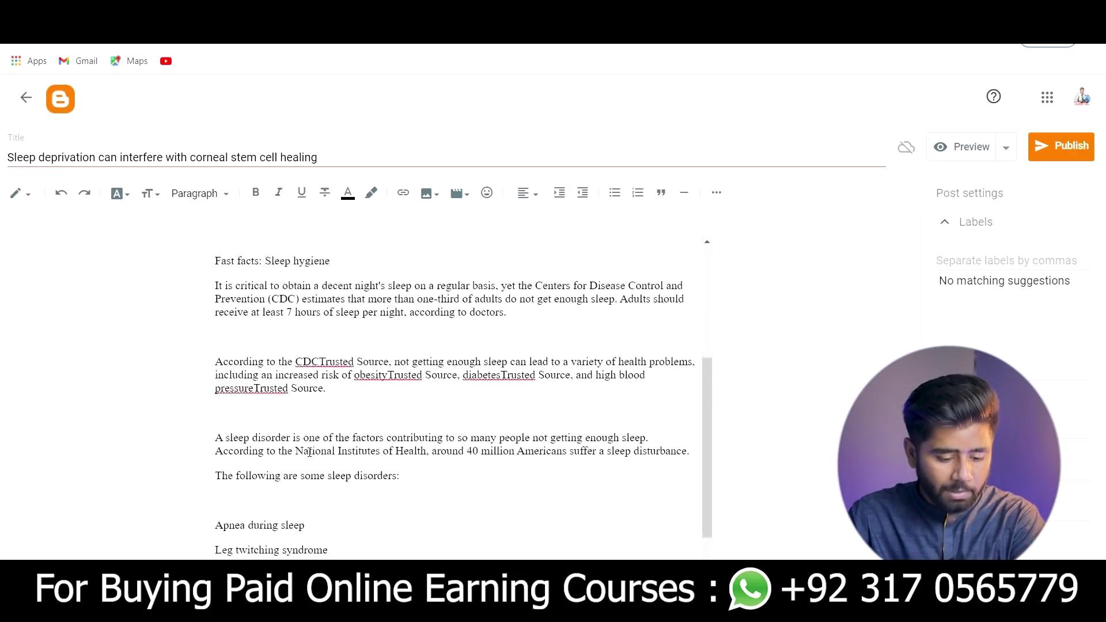
click(260, 441)
key(BackSpace)
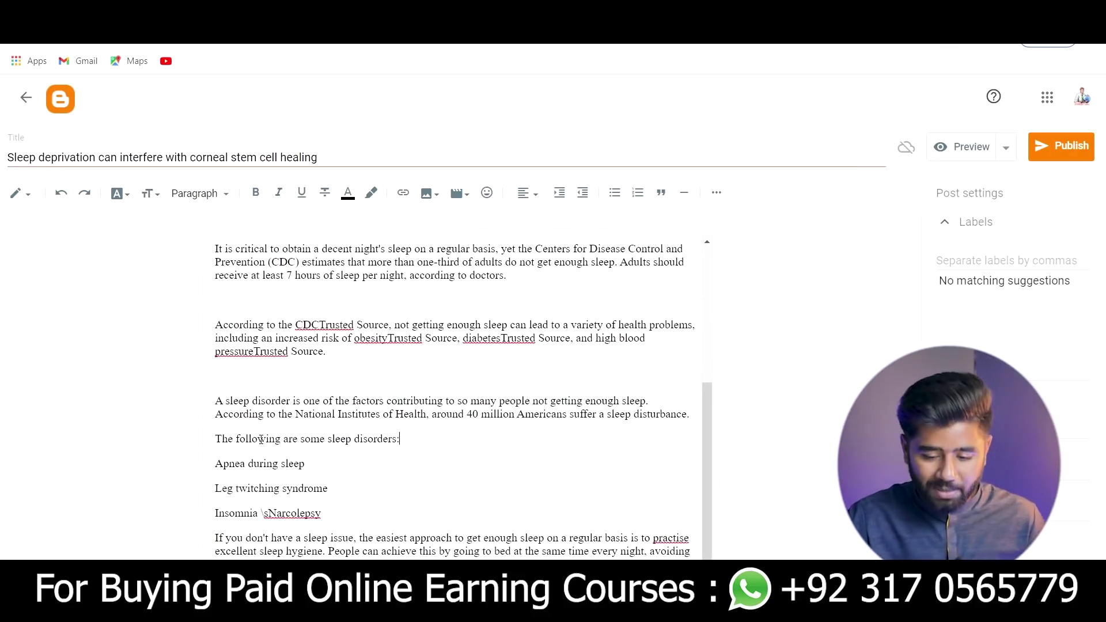
scroll(286, 447, up, 4)
drag(288, 362, 352, 302)
drag(231, 251, 400, 446)
click(399, 446)
Make the word "eyes" bold in the paragraph about the cornea losing its ability to repair itself.
scroll(400, 446, up, 4)
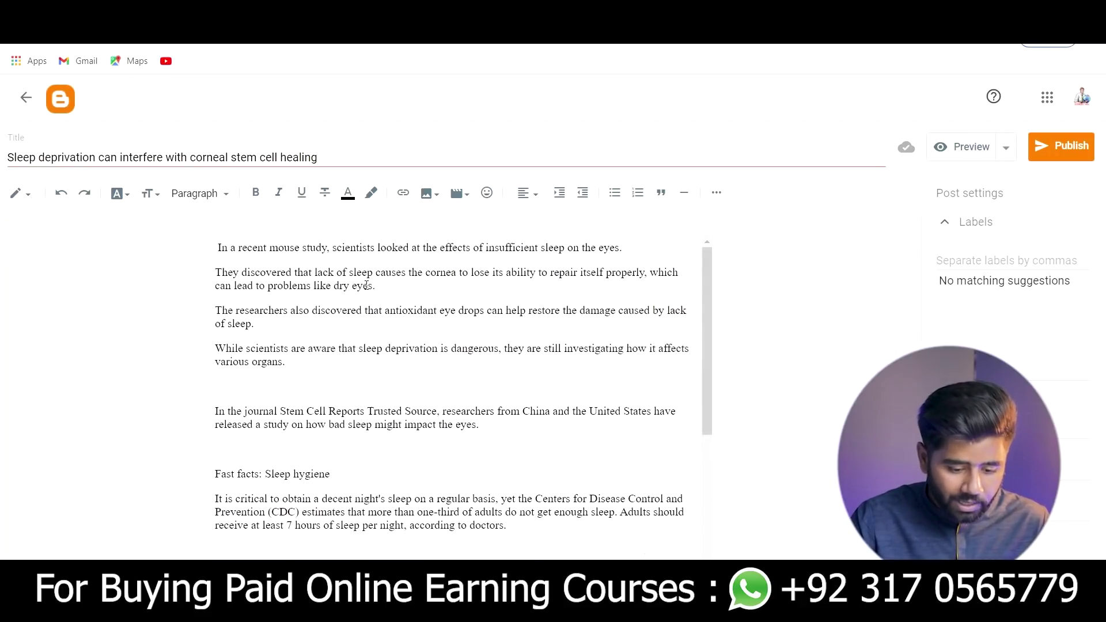
drag(373, 285, 352, 286)
click(255, 192)
click(378, 348)
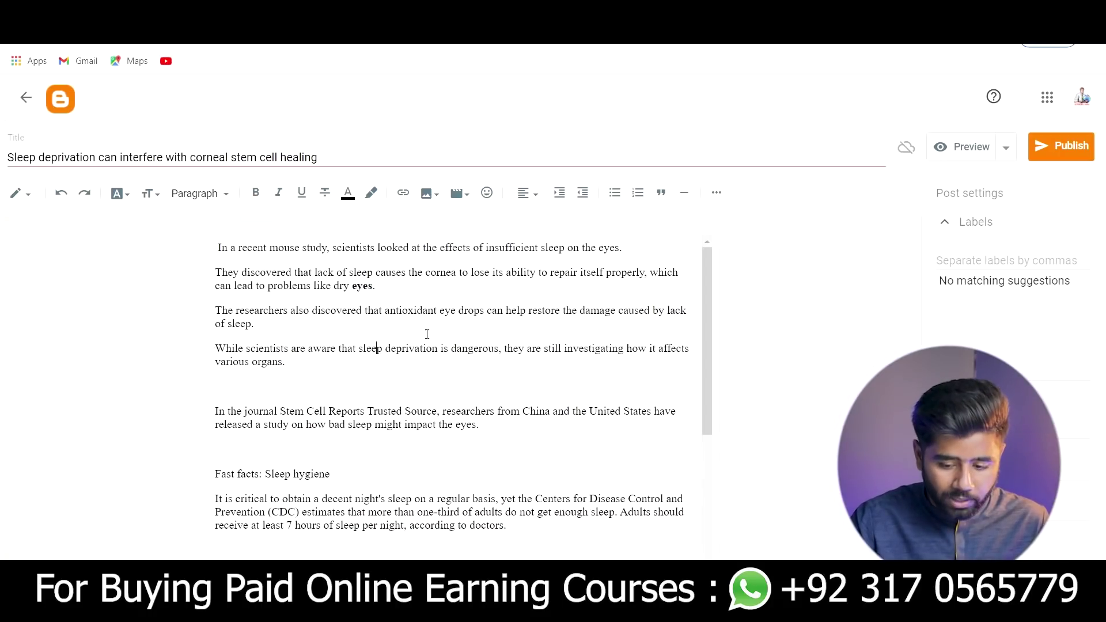
Collapse the post's Labels setting, preview the post, check the article through to its comments section, and return to the editor.
scroll(429, 334, down, 4)
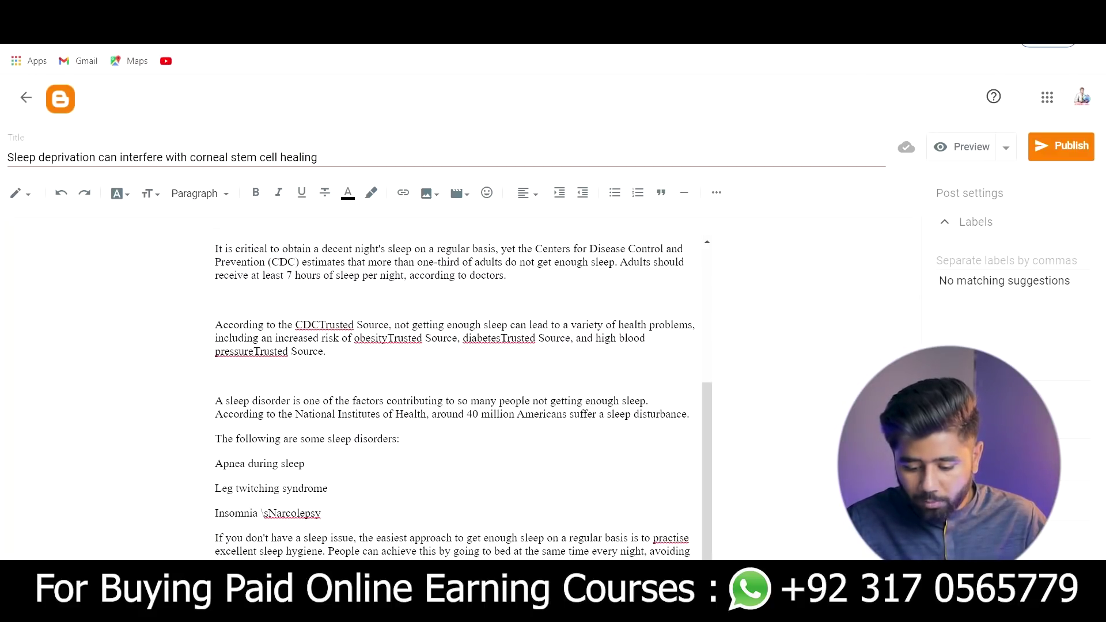
click(1043, 530)
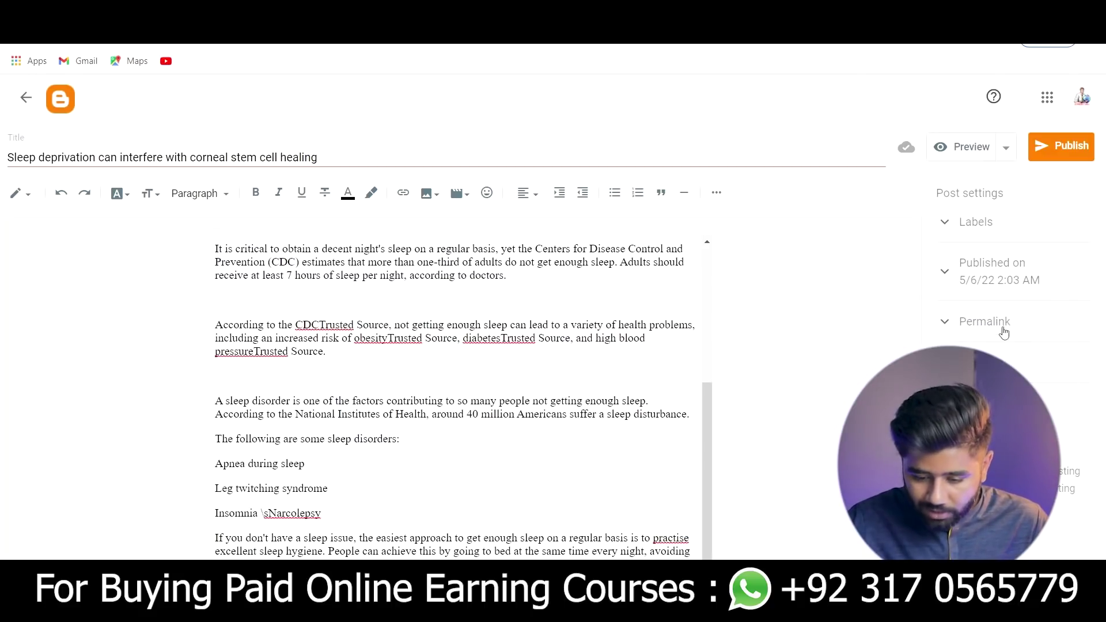
click(980, 148)
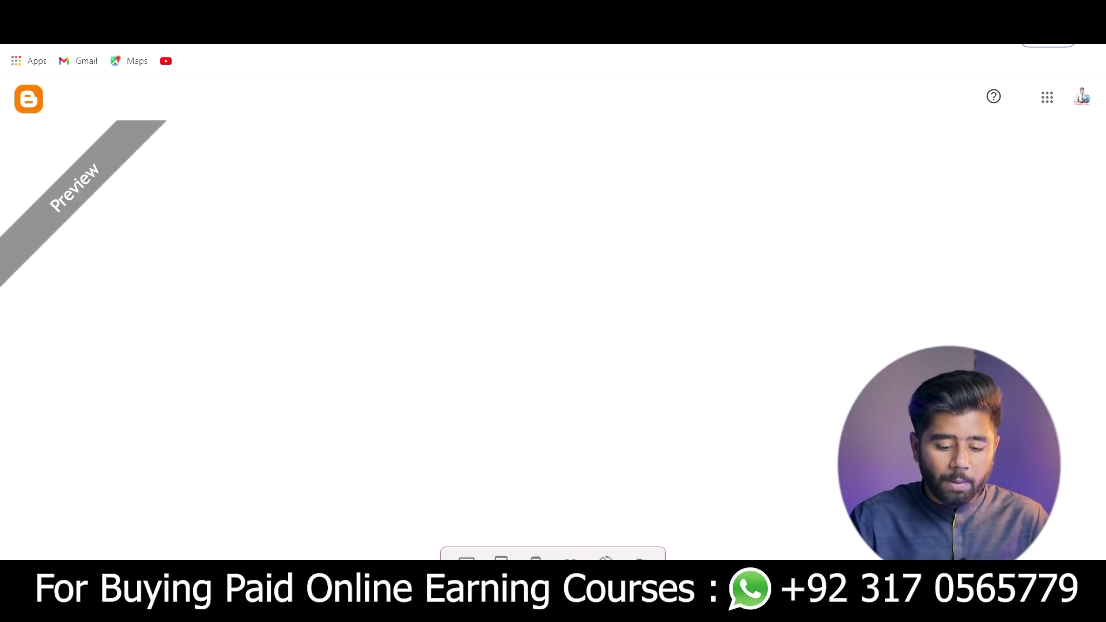
scroll(821, 369, down, 3)
scroll(820, 368, up, 2)
scroll(821, 368, down, 5)
scroll(820, 375, down, 15)
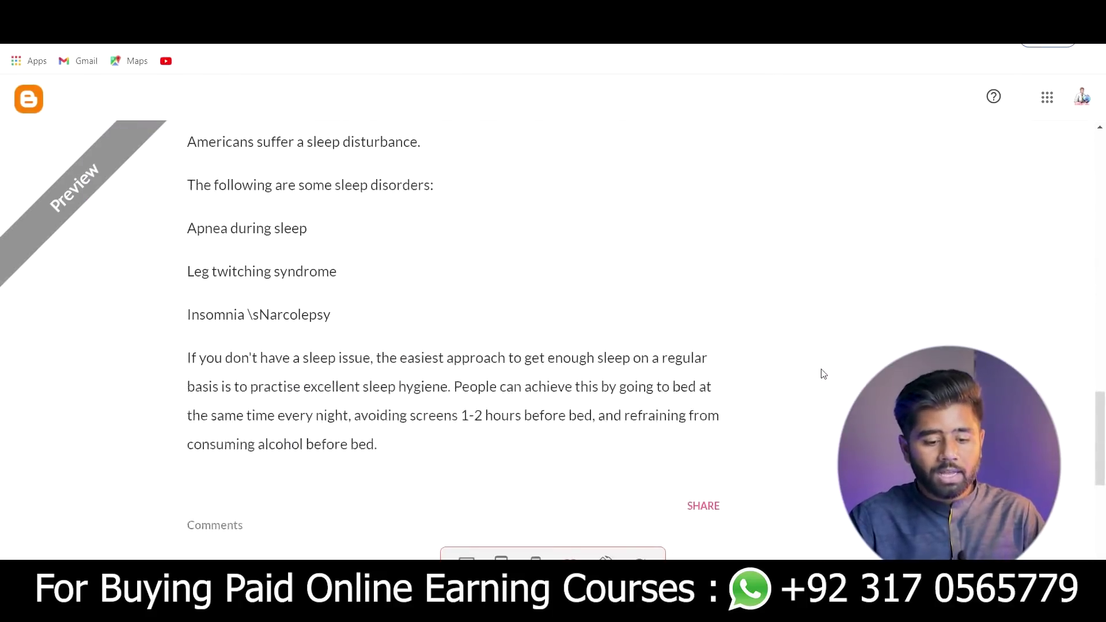
scroll(821, 375, up, 5)
scroll(814, 461, up, 2)
scroll(720, 471, down, 4)
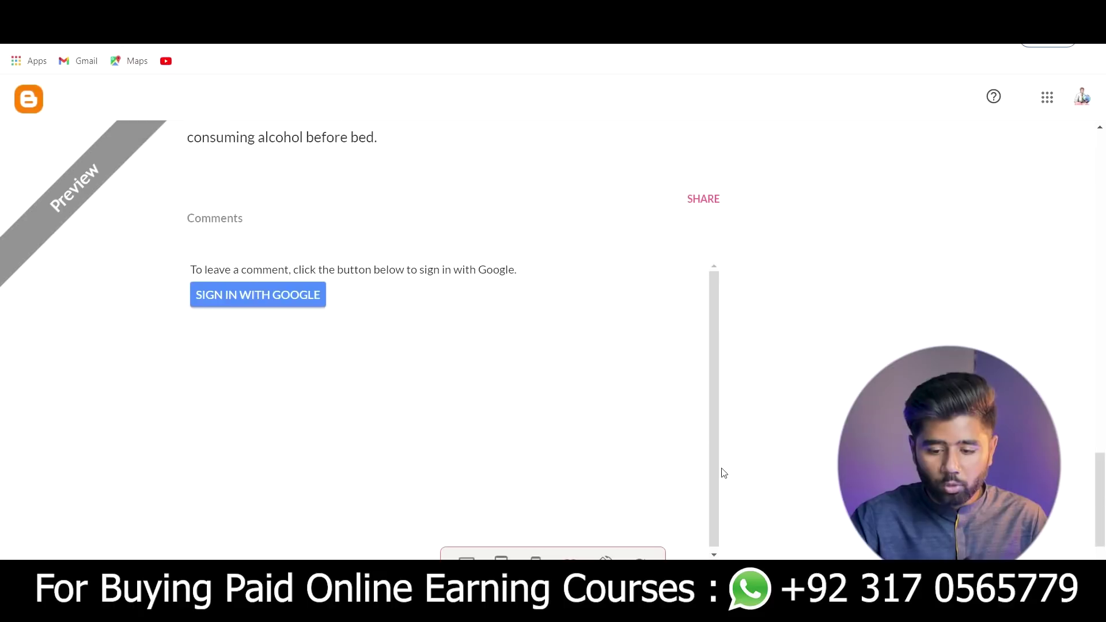
scroll(451, 299, up, 8)
key(ctrl+w)
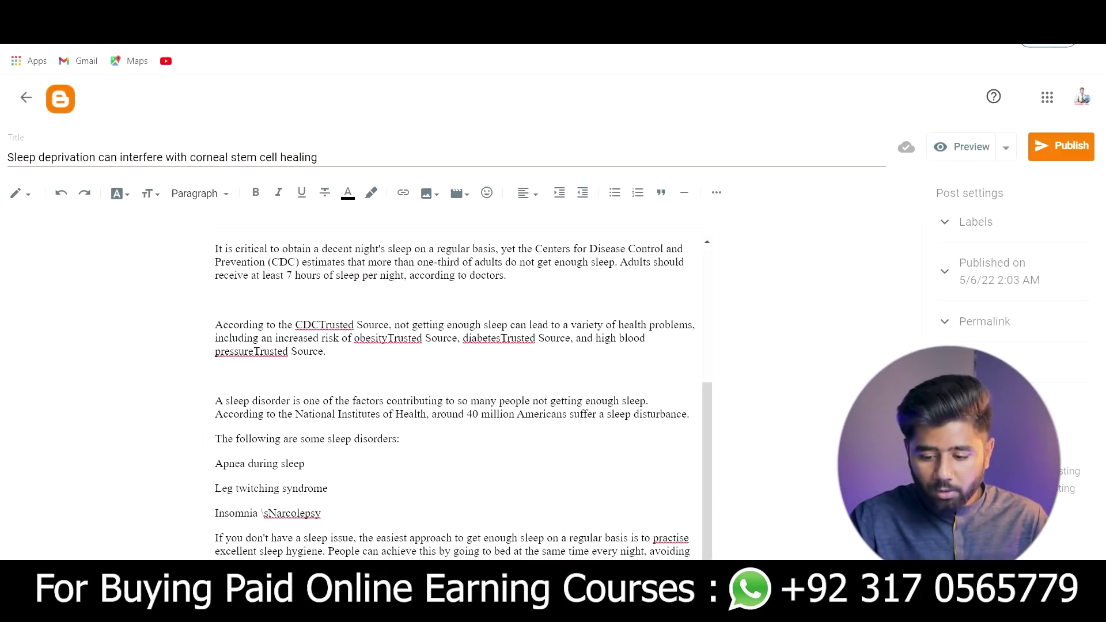
Publish the sleep deprivation post and open the live Health Info blog.
click(1062, 145)
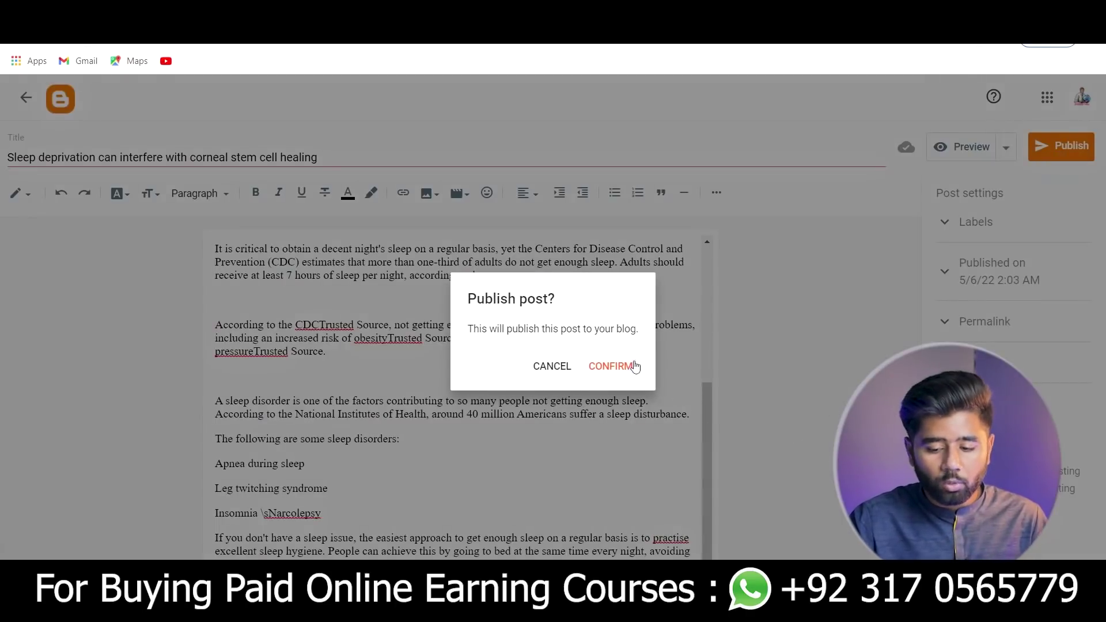
click(627, 363)
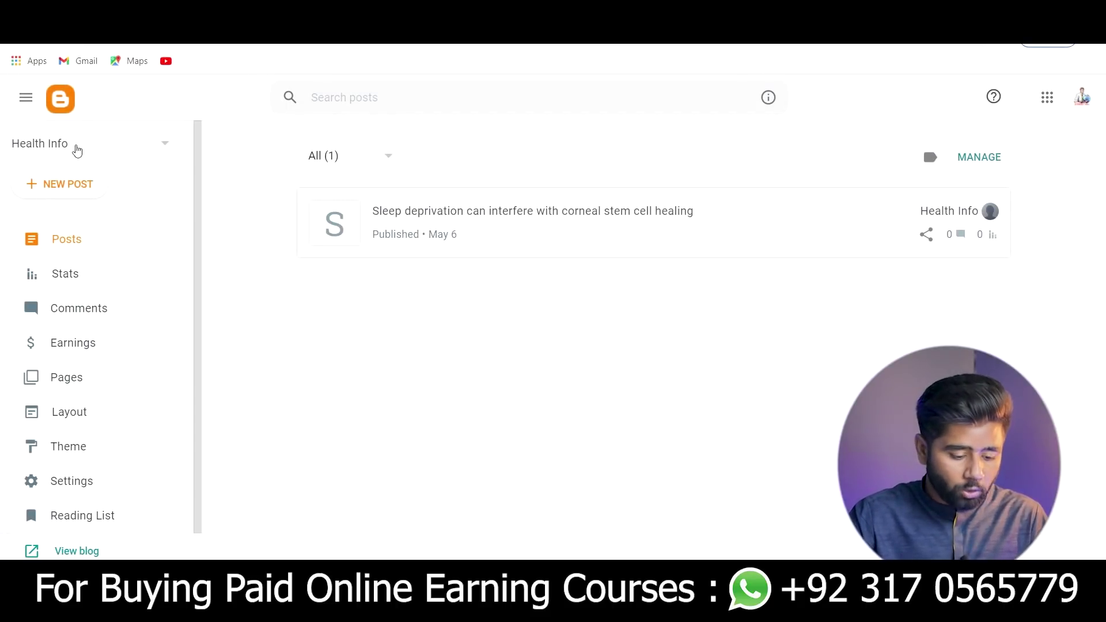
scroll(95, 503, down, 1)
click(92, 493)
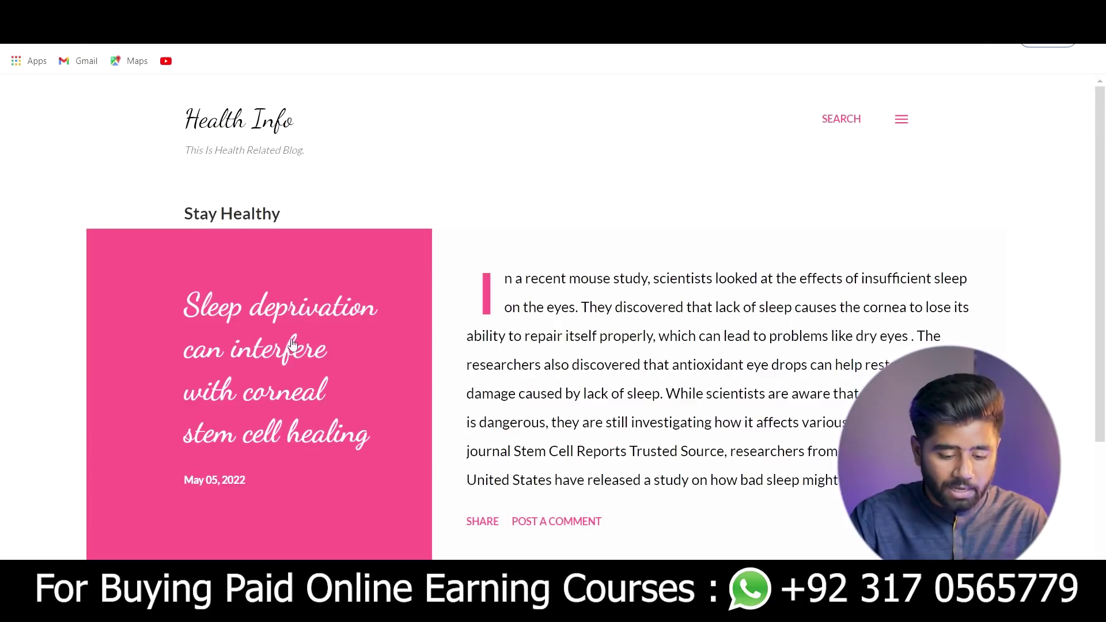
Check how the published post appears on the blog's home page, then open it and look through the full article.
scroll(305, 431, down, 3)
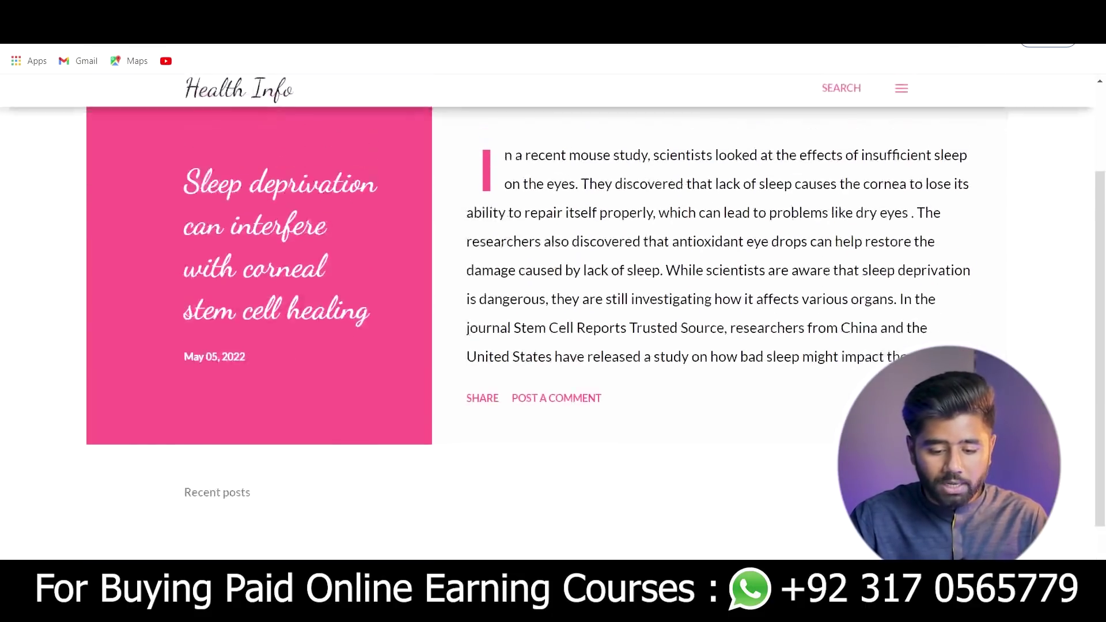
scroll(500, 254, up, 2)
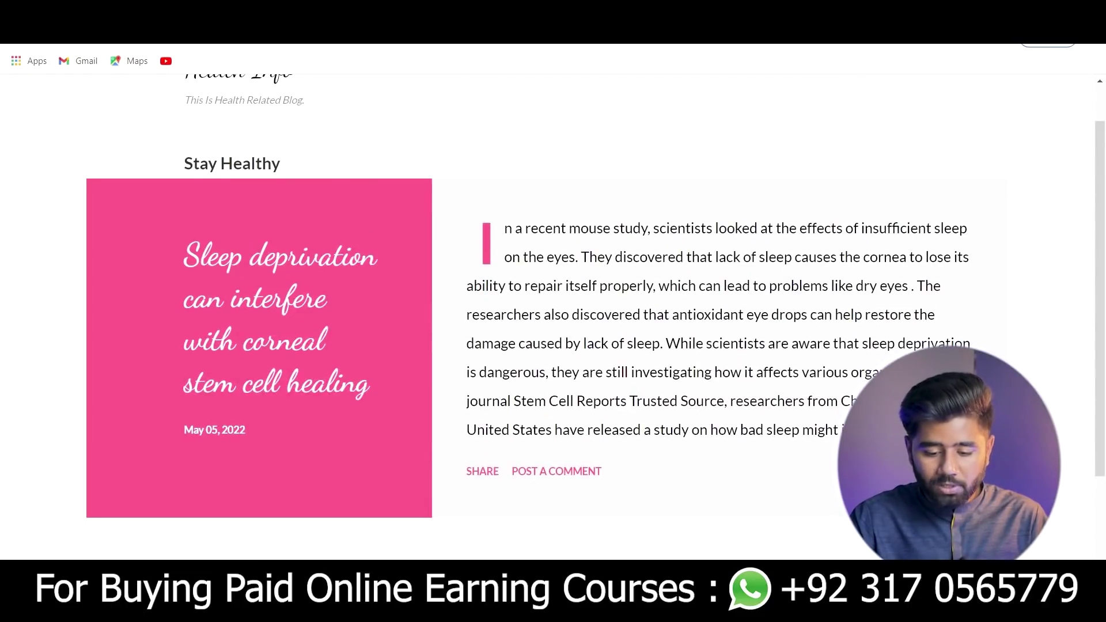
click(500, 254)
scroll(547, 317, down, 20)
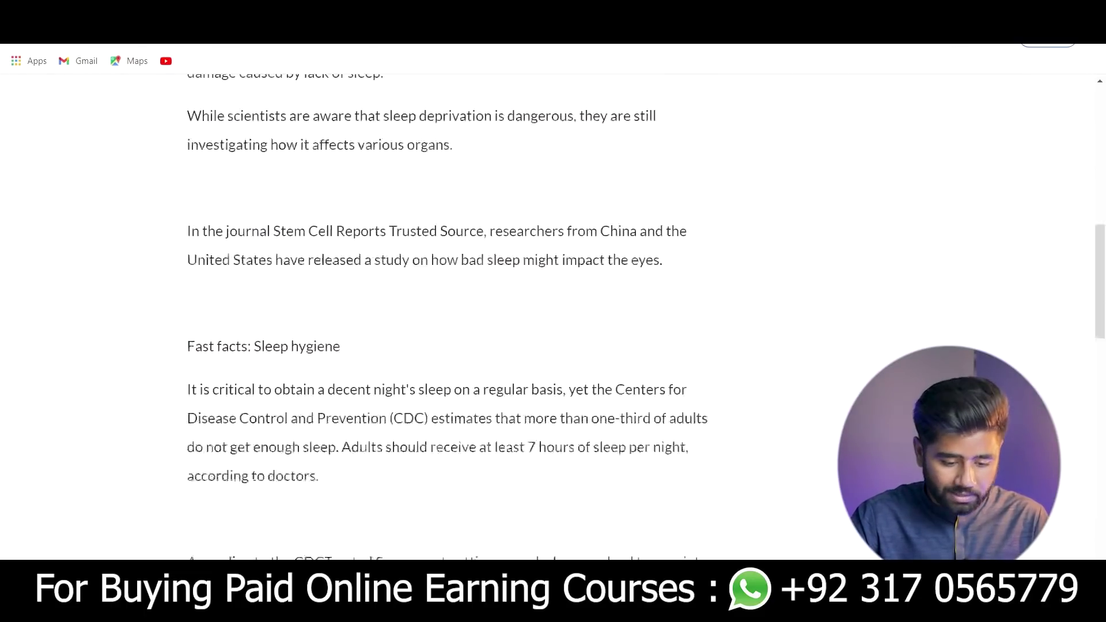
scroll(547, 316, up, 20)
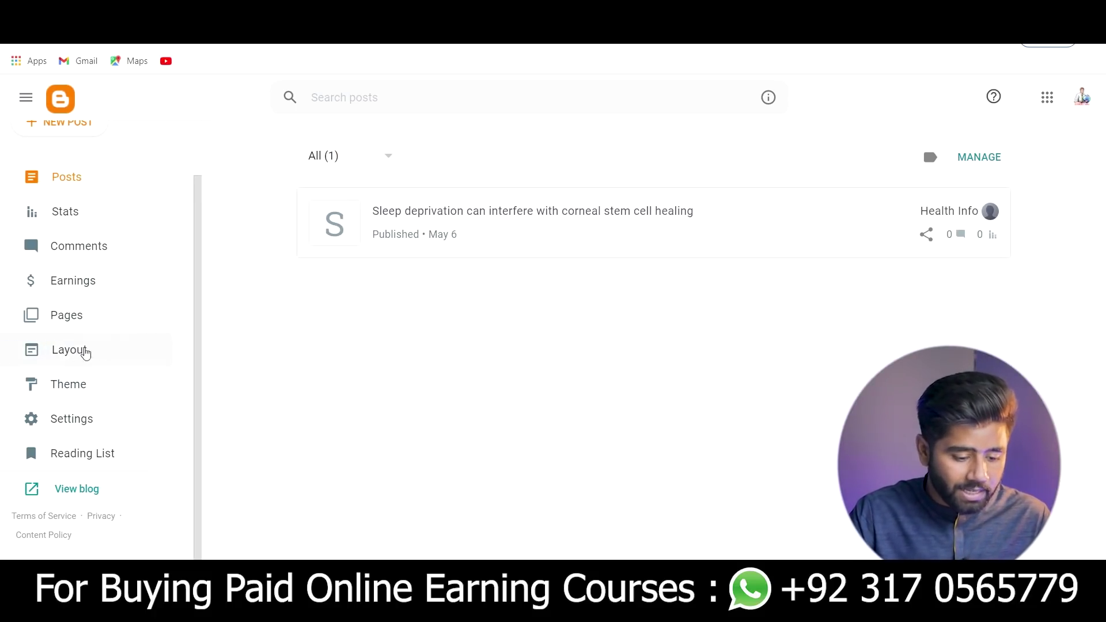
Open the Earnings page of the Health Info blog.
click(92, 283)
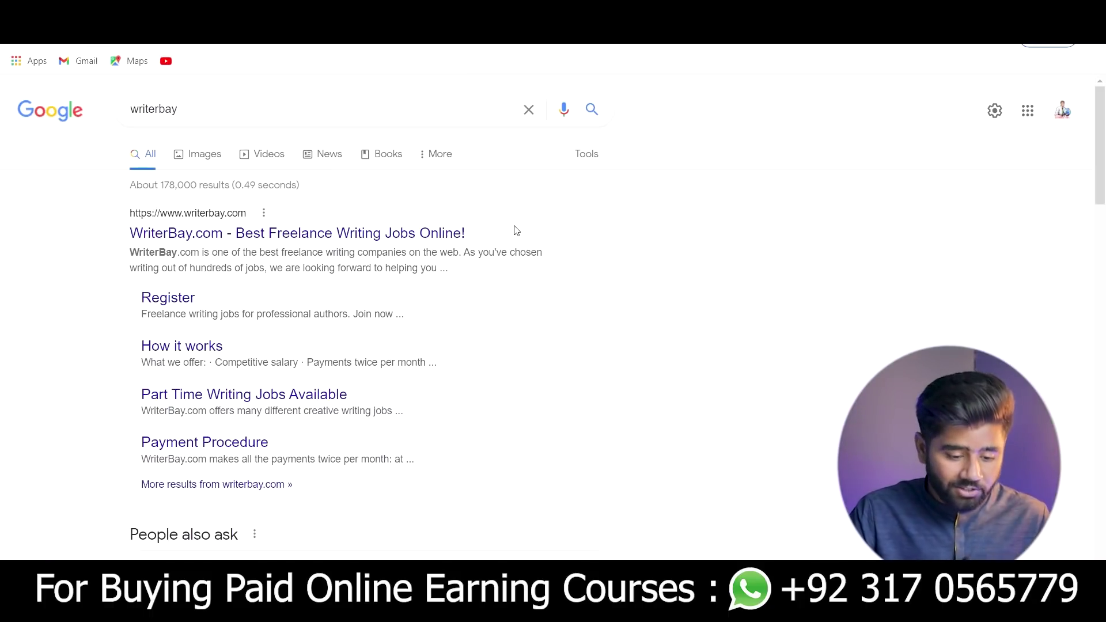
Switch to the Google results for "writerbay" and open the main WriterBay.com freelance writing site.
click(405, 233)
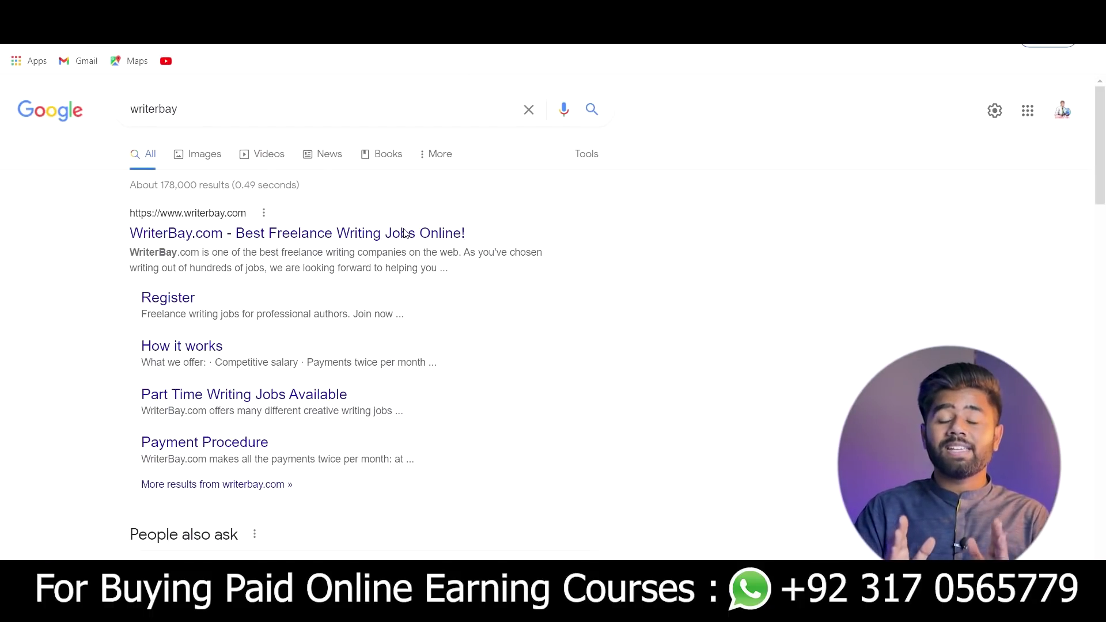